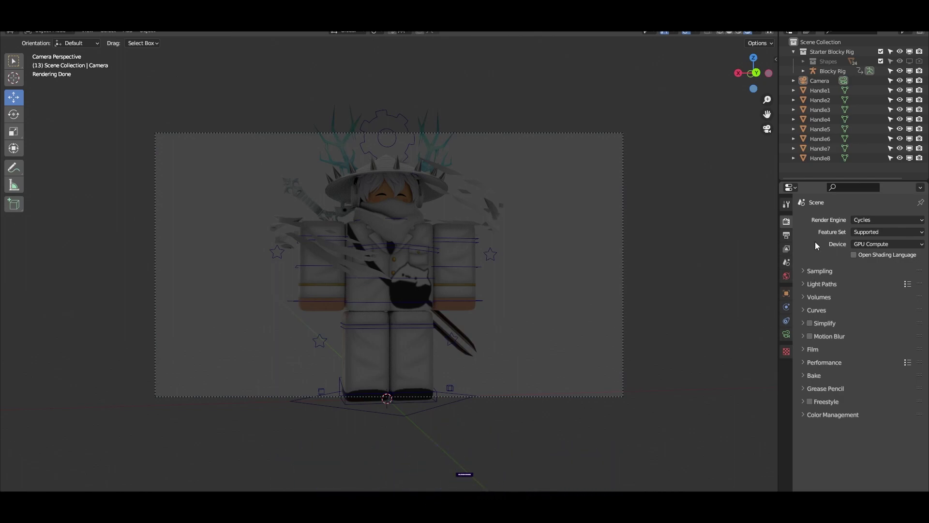
Step: Enable the Transparent option in the scene's Film render settings
left_click(823, 271)
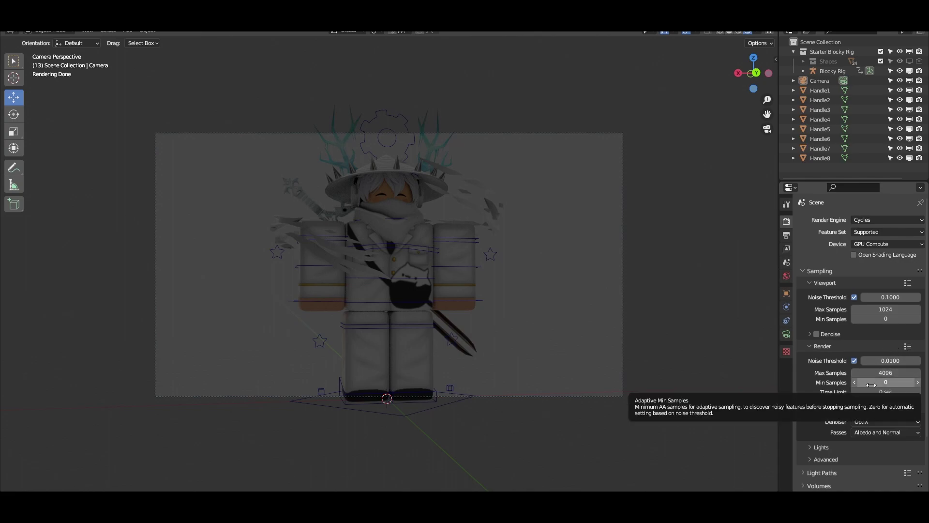
scroll(825, 425, "down", 5)
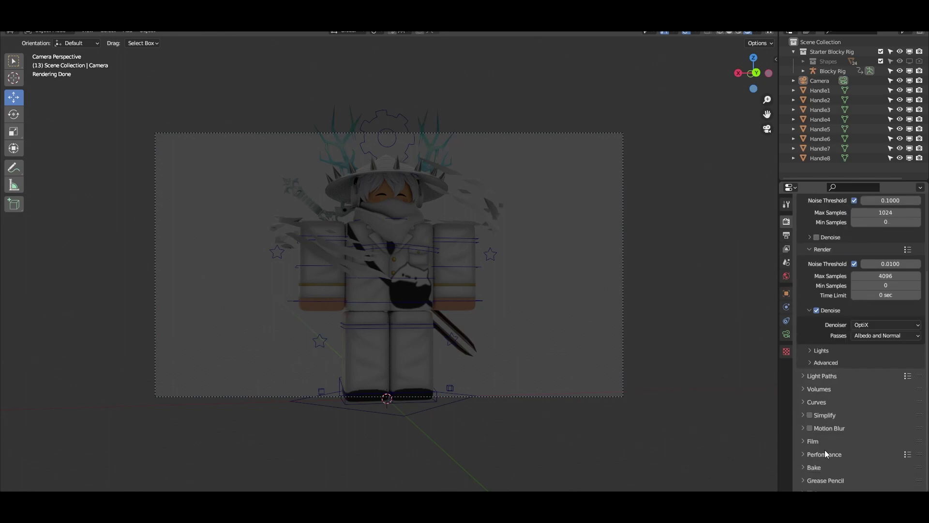
left_click(818, 441)
scroll(838, 478, "down", 4)
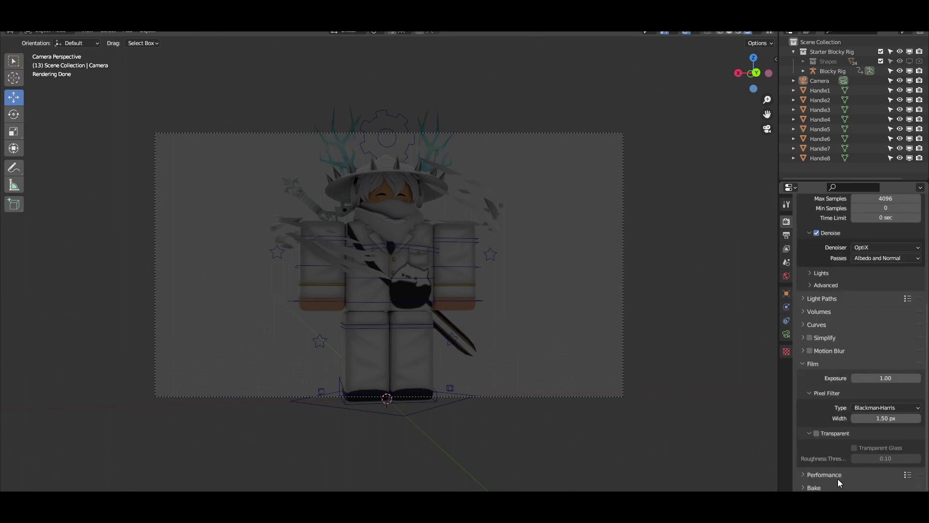
left_click(817, 431)
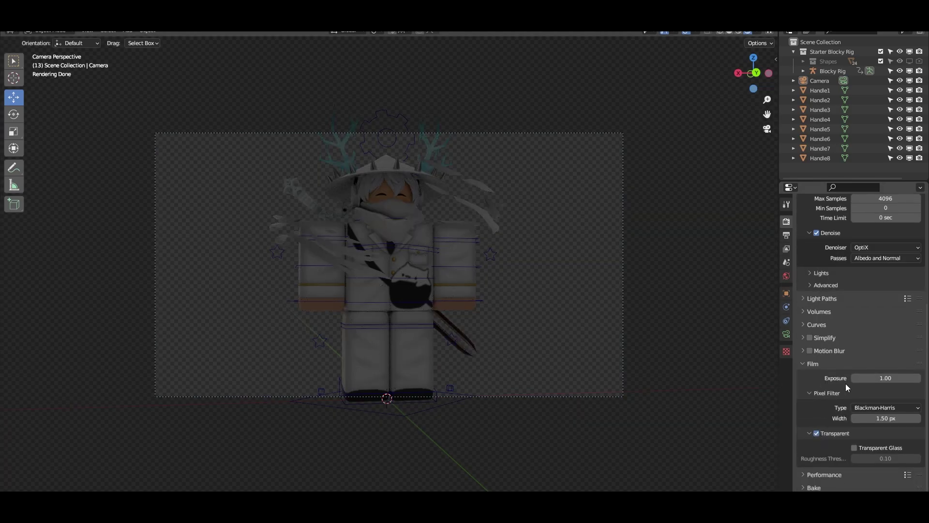
Step: Set the PNG output to a colour depth of 16 and a compression of 0%
left_click(786, 236)
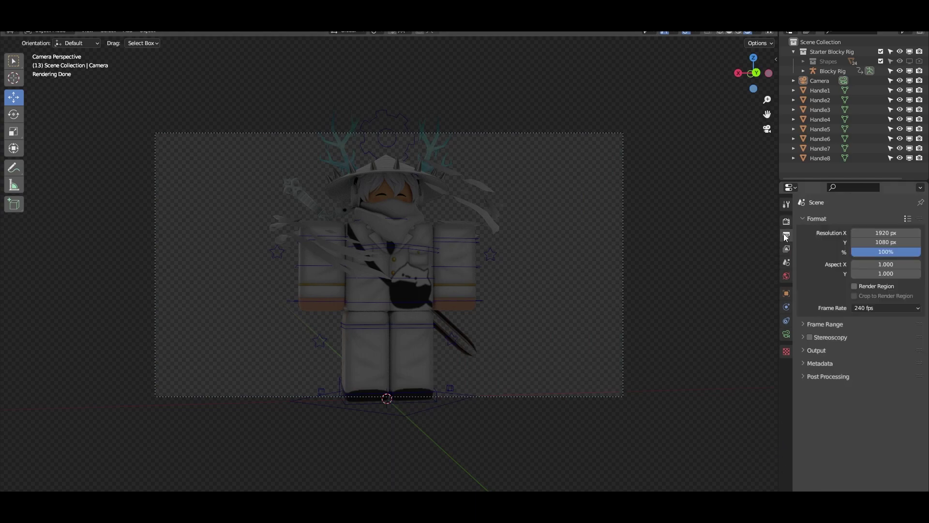
left_click(823, 350)
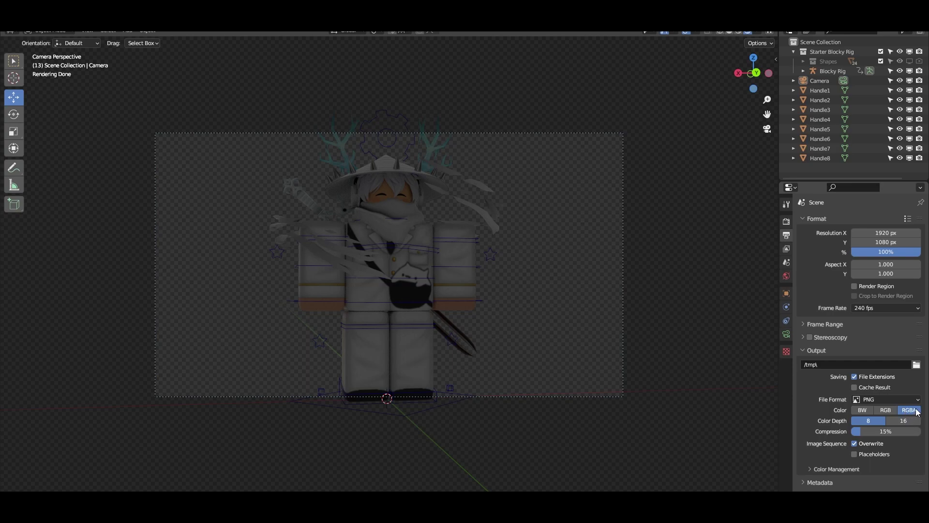
left_click(899, 420)
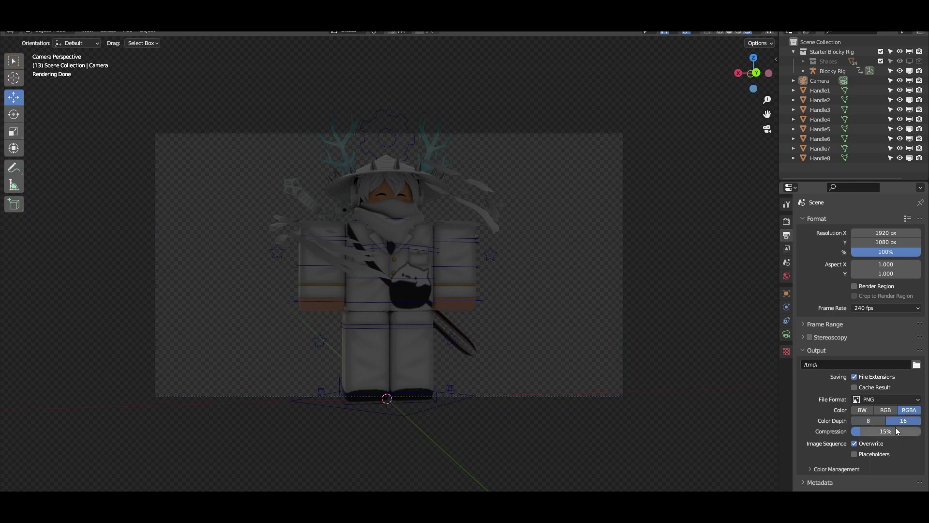
left_click_drag(894, 429, 845, 432)
Step: Set the render resolution to 800 px by 800 px
left_click(881, 233)
type("800")
key("Return")
left_click(890, 242)
type("800")
key("Return")
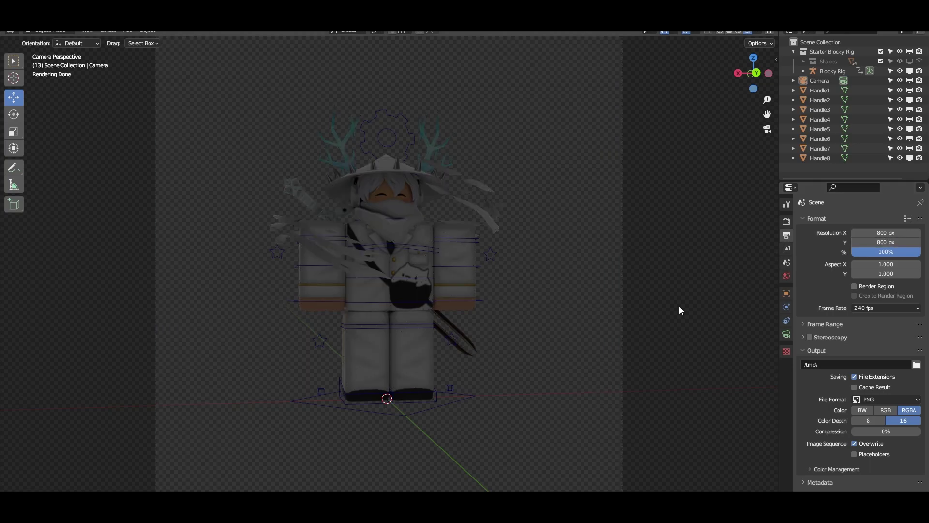
Step: Select the camera and fly it closer so the square frame covers the character's head and torso
left_click(626, 345)
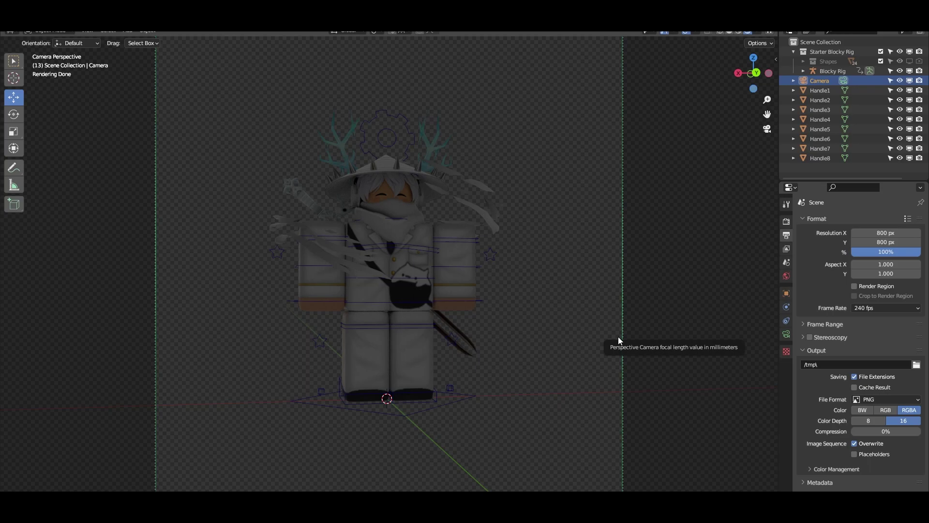
left_click(787, 335)
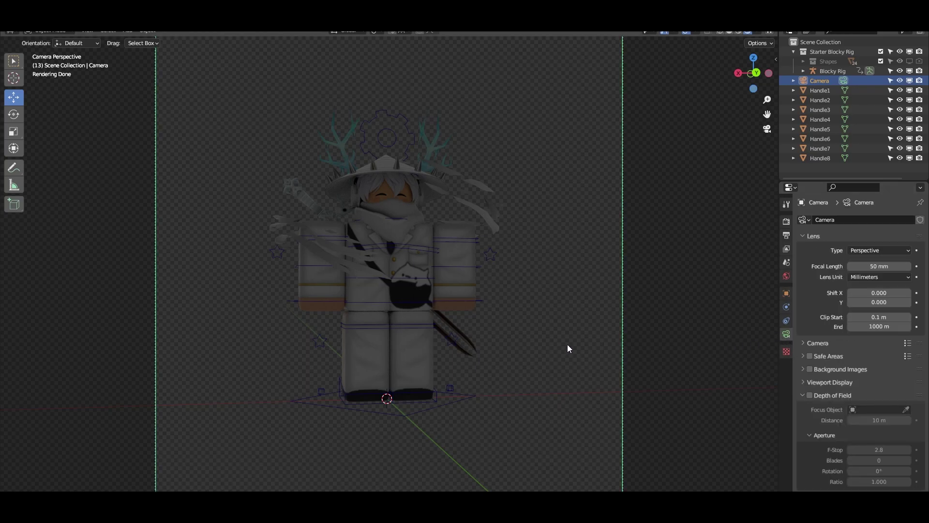
scroll(568, 345, "down", 6)
scroll(567, 344, "up", 4)
key("shift+grave")
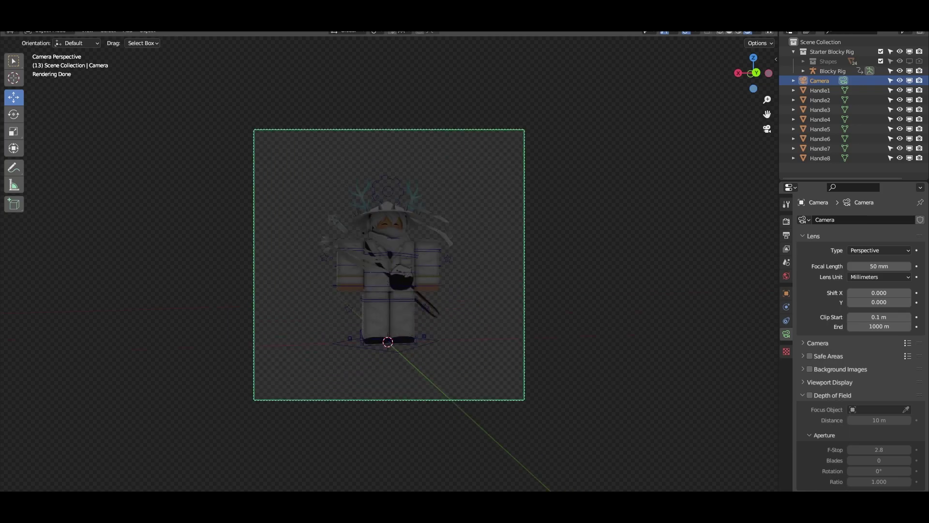
key("w")
scroll(390, 264, "up", 5)
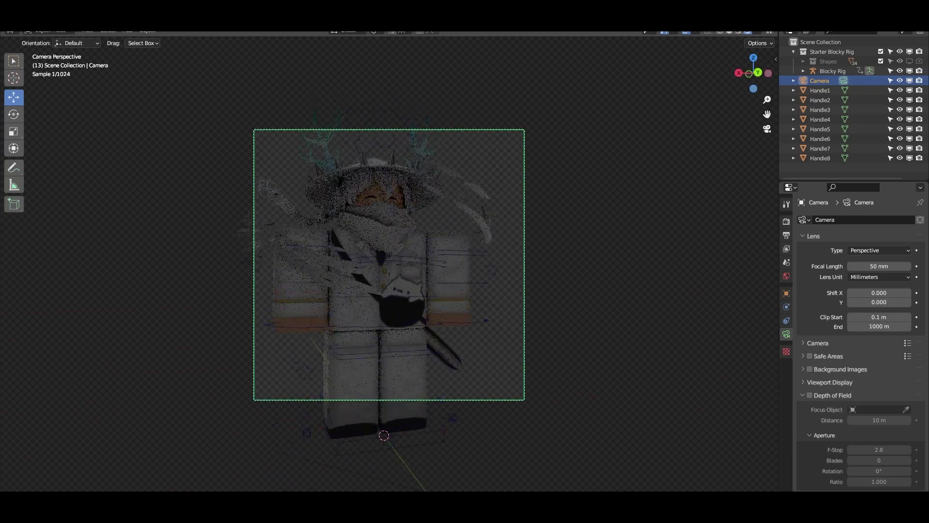
left_click(542, 335)
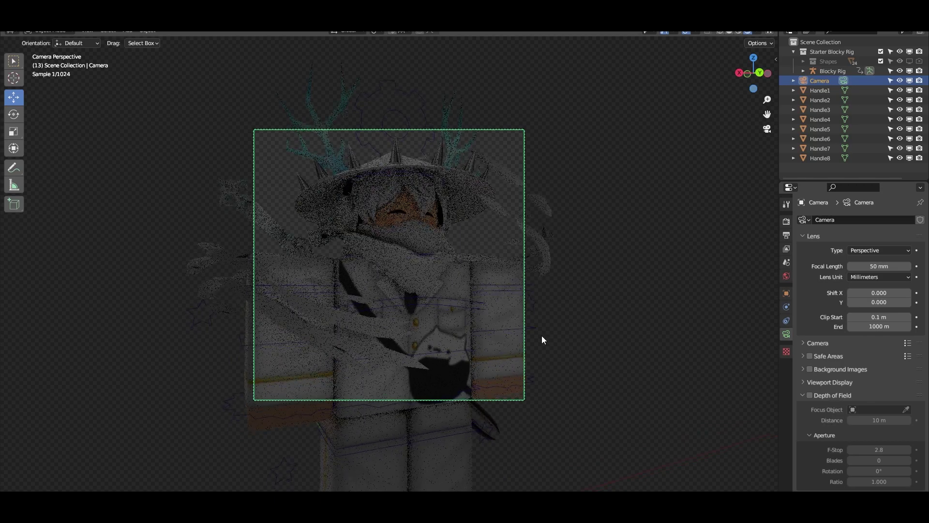
Step: Move the rig's lower torso control about -0.15 m in X, 0.15 m in Y and -0.13 m in Z
left_click(449, 307)
middle_click_drag(449, 306, 494, 309)
scroll(435, 309, "down", 5)
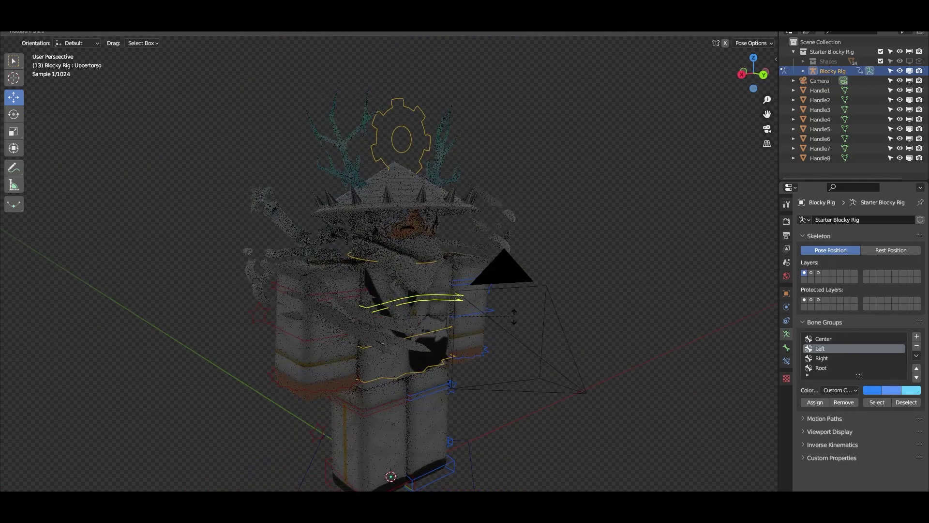
left_click(434, 334)
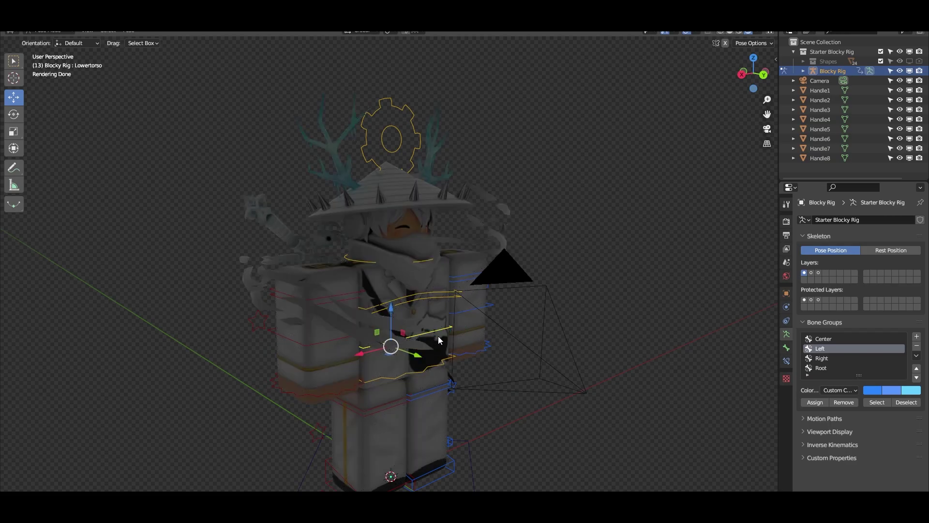
key("g")
left_click(450, 341)
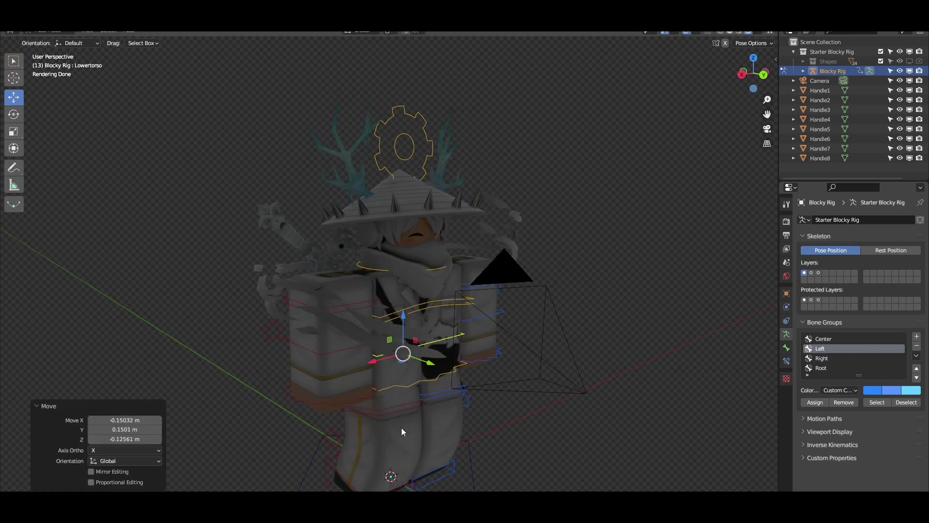
Step: Move the left foot control about 0.31 m along Y, shift it along X, and add about 0.17 m along Y
left_click(450, 465)
key("g")
key("y")
left_click(463, 467)
key("g")
key("x")
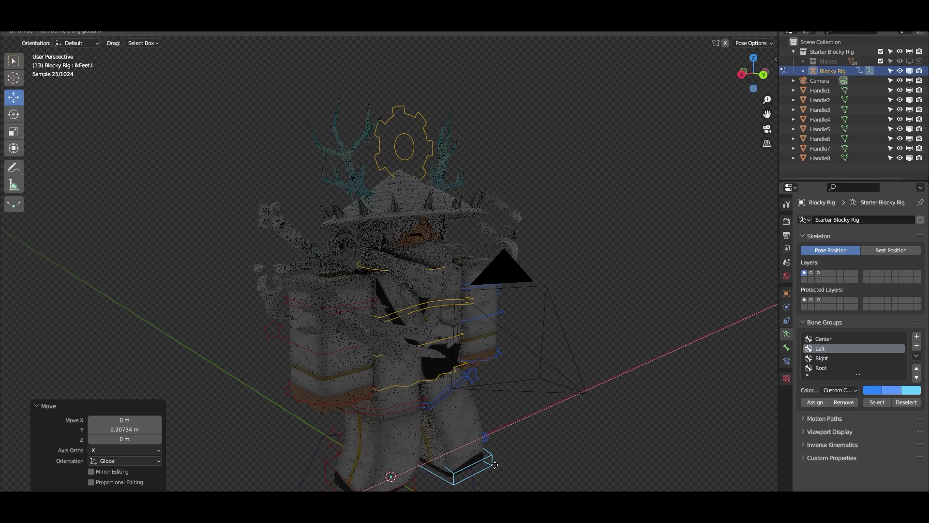
left_click(489, 465)
key("g")
key("y")
left_click(493, 474)
Step: Rotate the left foot control slightly about the Z axis
key("r")
key("z")
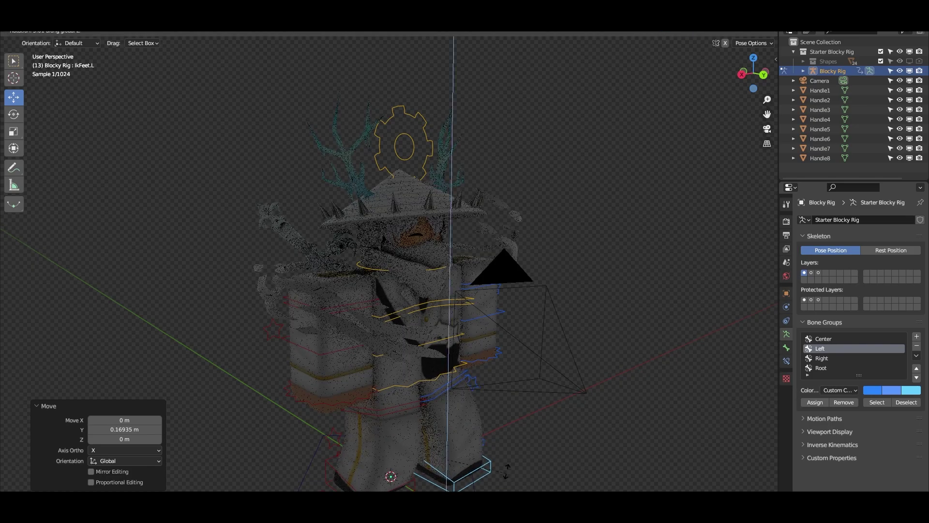
left_click(505, 457)
scroll(402, 464, "down", 1)
Step: Shift the right foot control along Y and about 0.33 m along X, and rotate it about Z
left_click(403, 455)
key("g")
key("y")
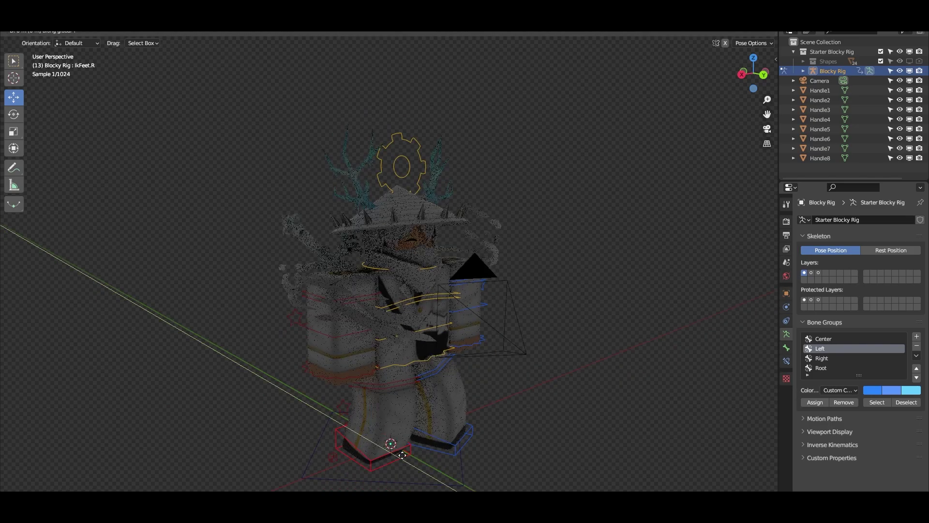
left_click(404, 463)
key("g")
key("x")
left_click(392, 469)
key("r")
key("z")
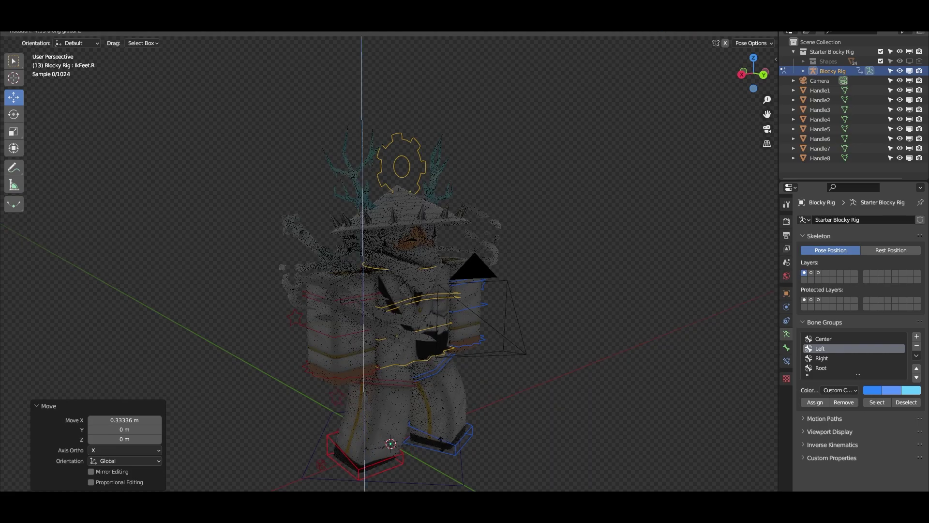
left_click(441, 121)
Step: Rotate the upper torso about Z and tilt it with trackball rotation of about -1.7° and -9.2°, adding a small view-plane rotation
left_click(440, 294)
key("r")
key("z")
left_click(502, 288)
left_click(450, 294)
key("r")
key("r")
left_click(448, 296)
key("r")
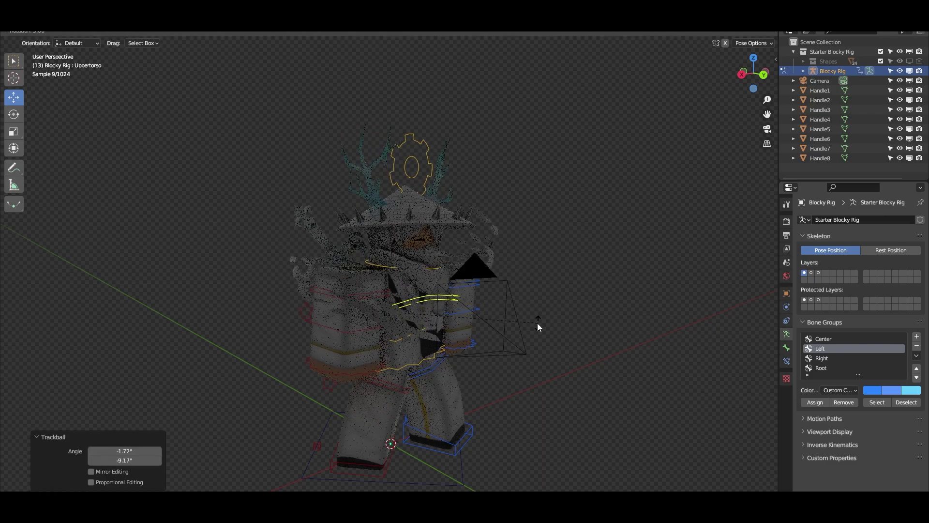
left_click(537, 324)
Step: Rotate the arm bones to raise and bend the arms into an action pose
left_click(345, 309)
middle_click_drag(398, 287, 451, 268)
key("r")
left_click(475, 280)
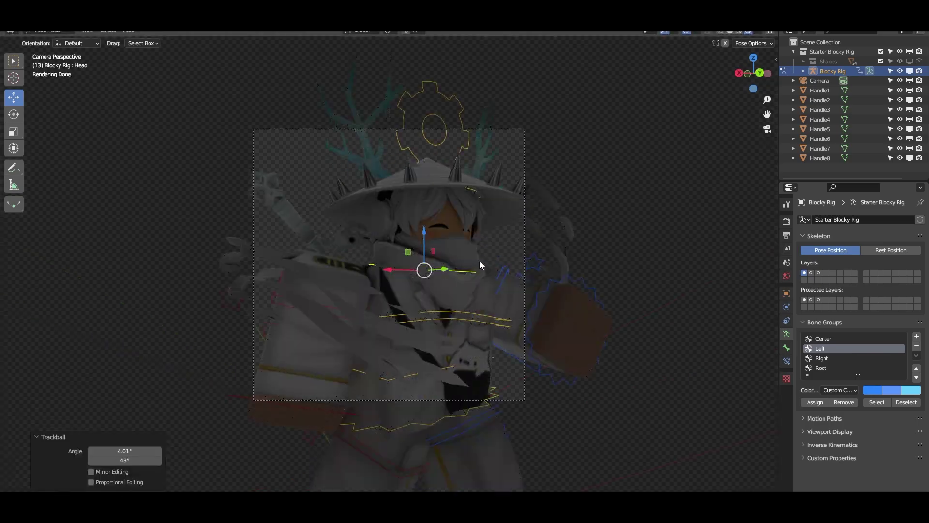
Step: Tilt the head with a trackball rotation and shift the right foot control about 0.13 m along X
key("r")
key("r")
left_click(396, 312)
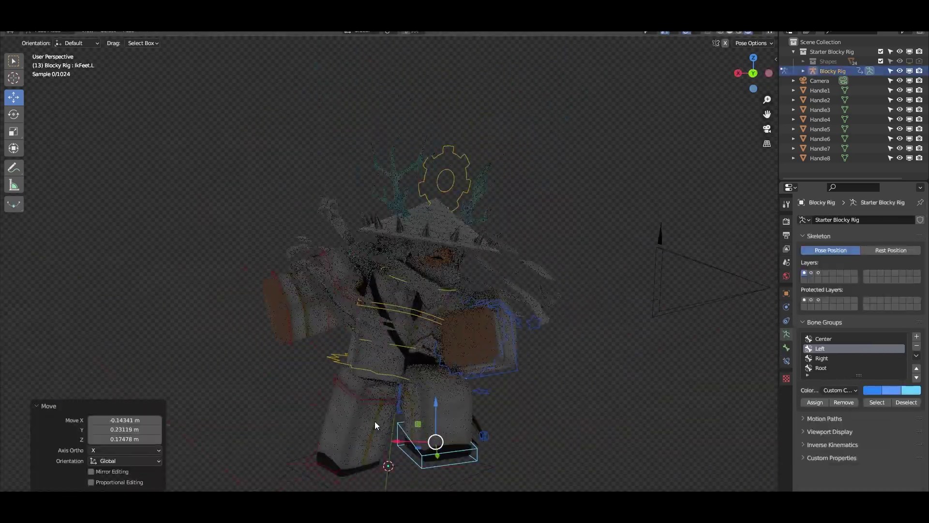
key("g")
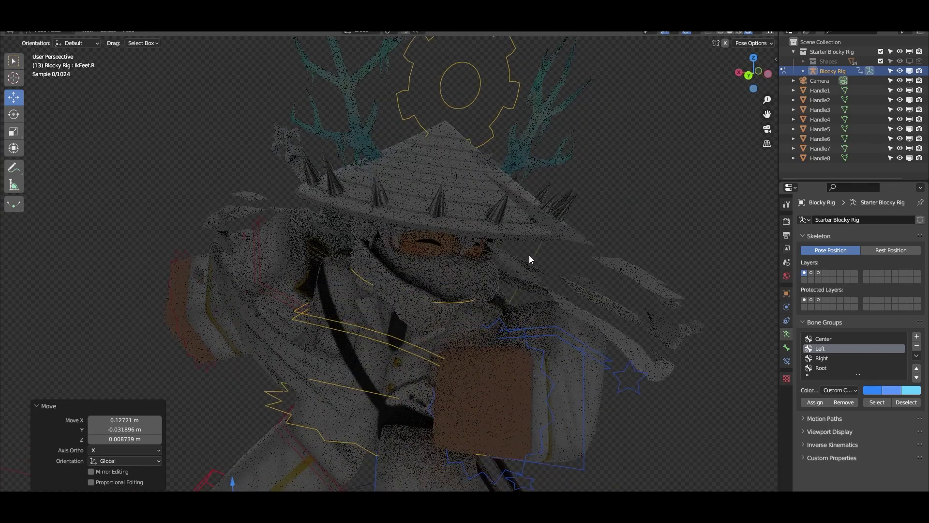
Step: Rotate the left upper arm with trackball rotation by about -21.8° and 0.6°
scroll(530, 255, "down", 2)
middle_click_drag(523, 264, 435, 321)
left_click(518, 329)
key("r")
key("r")
left_click(470, 301)
Step: Nudge the left upper arm into the shoulder and rotate it a further -5.16° with trackball rotation
key("g")
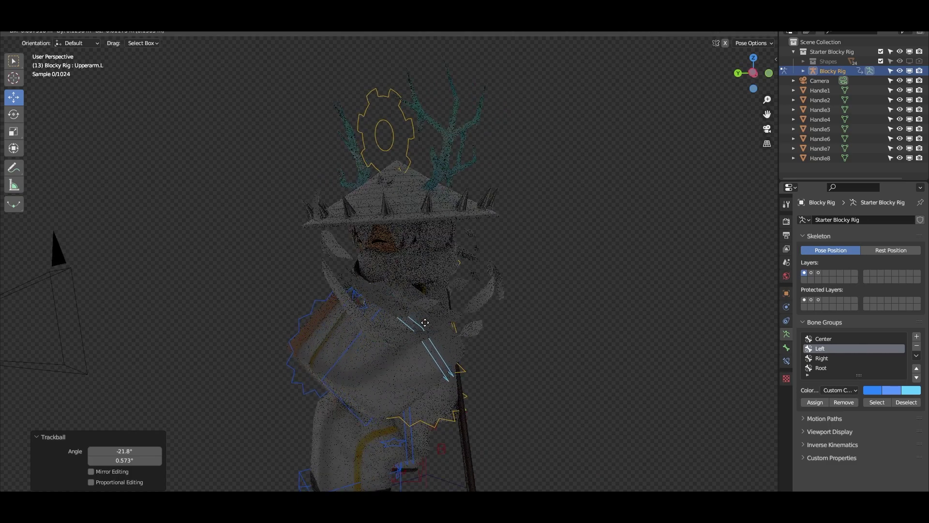
left_click(423, 326)
key("r")
left_click(458, 343)
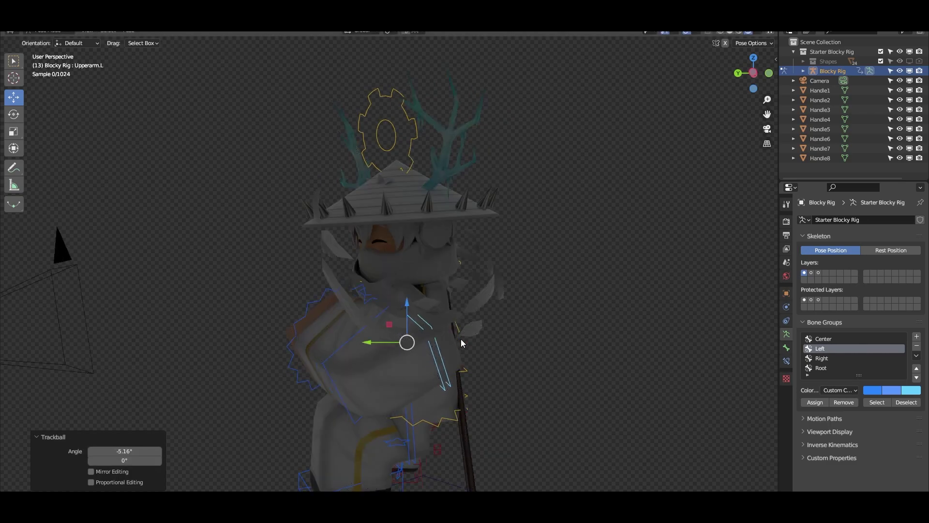
middle_click_drag(460, 340, 501, 339)
key("g")
left_click(444, 310)
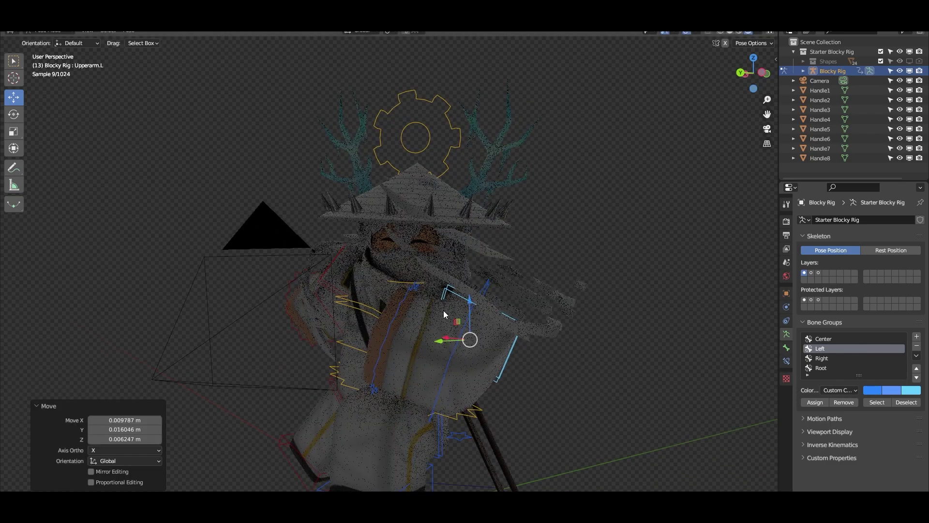
Step: Select the floating shard mesh Handle7 and enter Edit Mode on it
left_click(557, 306)
middle_click_drag(565, 305, 619, 321)
key("Tab")
key("alt+s")
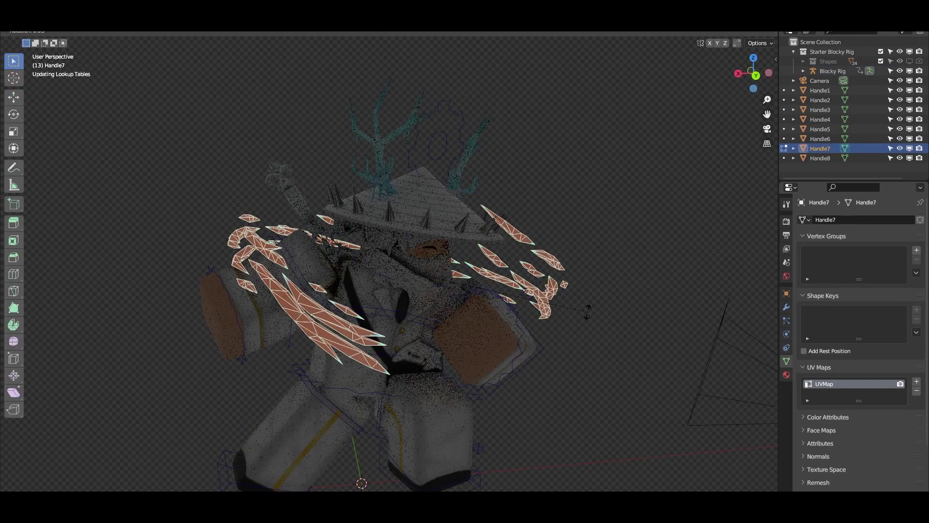
right_click(579, 299)
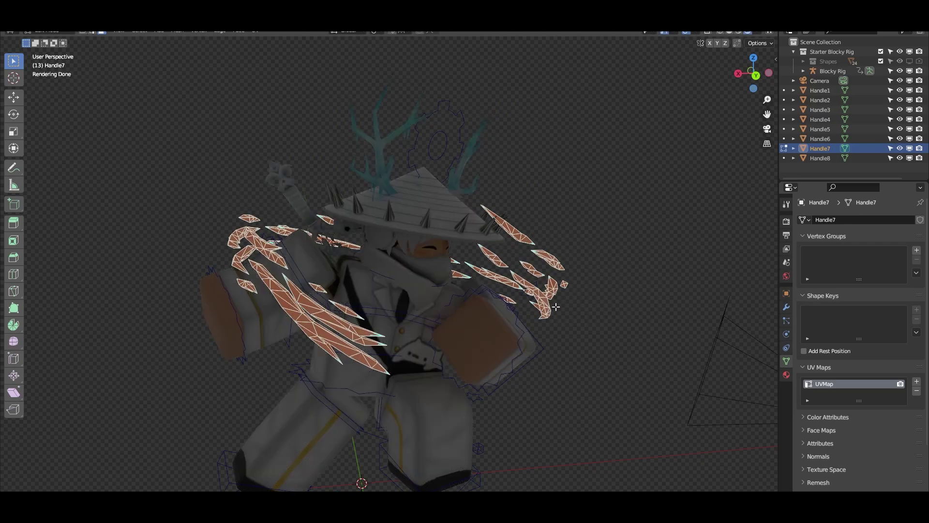
Step: Circle-select the Handle7 shards and set the viewport to solid shading
key("z")
left_click(489, 306)
key("c")
scroll(368, 292, "down", 6)
left_click(387, 292)
right_click(411, 293)
key("z")
left_click(535, 295)
Step: Rotate the shards around the character with trackball rotation, return to Object Mode and look through the camera
key("r")
key("r")
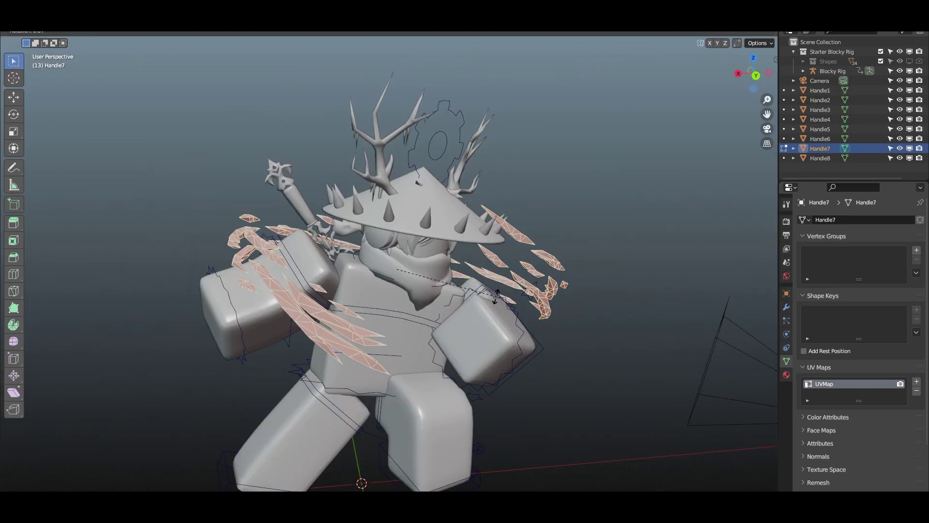
left_click(485, 288)
middle_click_drag(485, 288, 455, 292)
key("Tab")
key("KP_0")
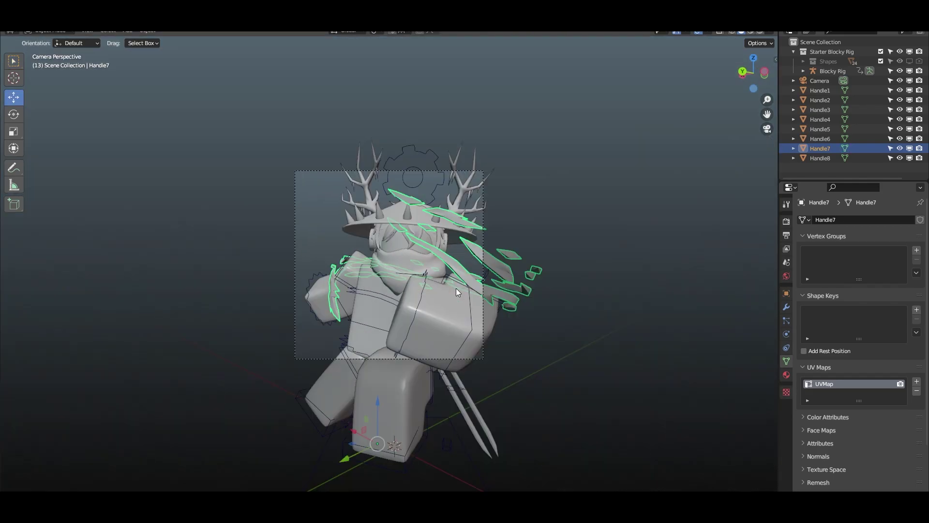
Step: Adjust the shard mesh in Edit Mode with trackball rotations, ending at 1.72° and 3.44°, and lower it about 0.03 m
scroll(456, 291, "up", 2)
key("Tab")
key("r")
key("r")
left_click(494, 292)
key("r")
key("r")
key("r")
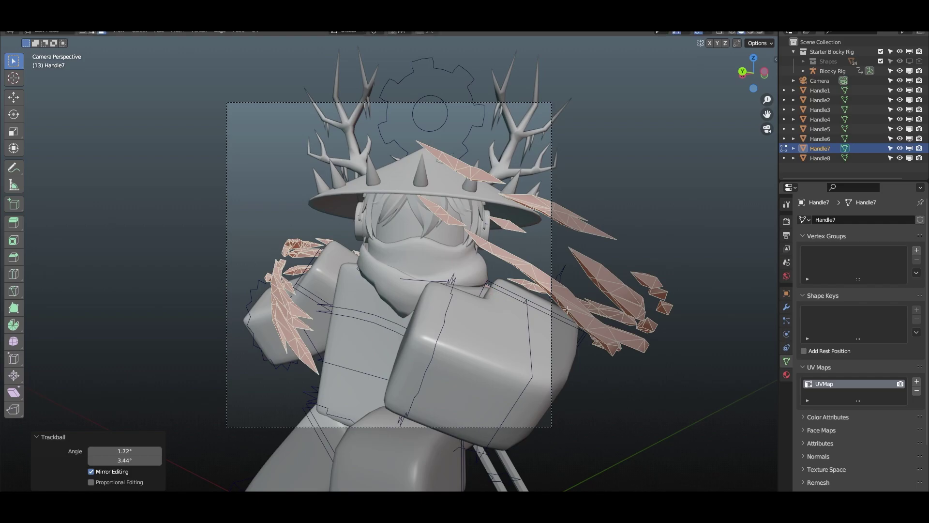
left_click(567, 318)
key("g")
left_click(567, 322)
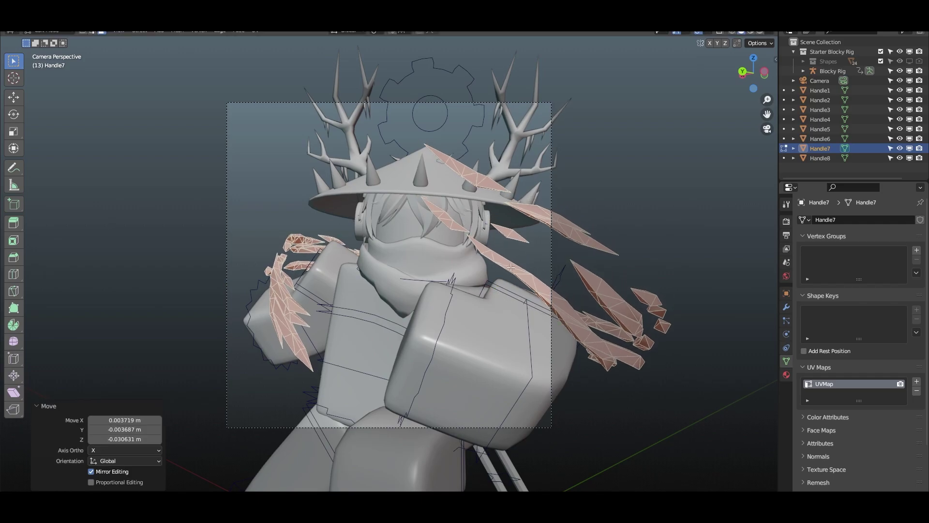
Step: Circle-select the two Handle7 shards crossing the hat brim and the face in X-ray view and delete them
key("c")
right_click(344, 213)
key("alt+a")
key("c")
scroll(409, 214, "up", 4)
key("alt+z")
key("c")
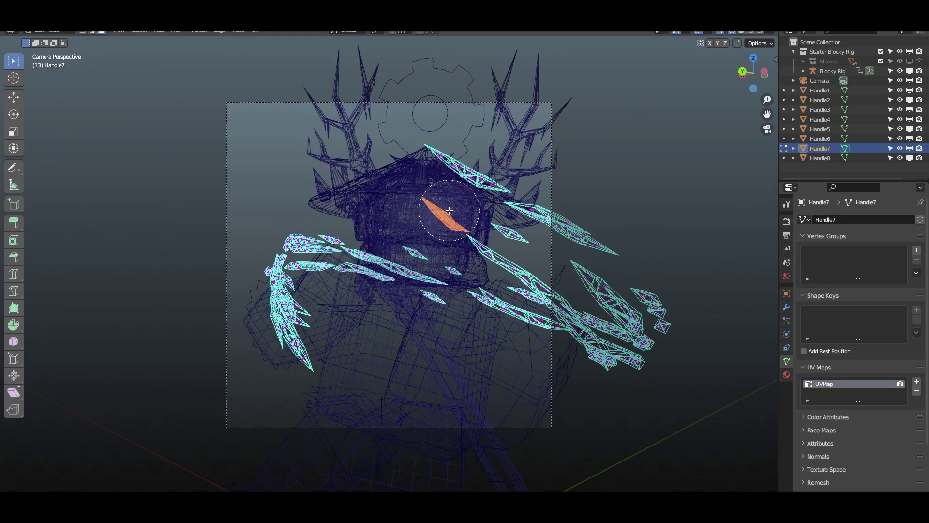
left_click_drag(430, 167, 484, 185)
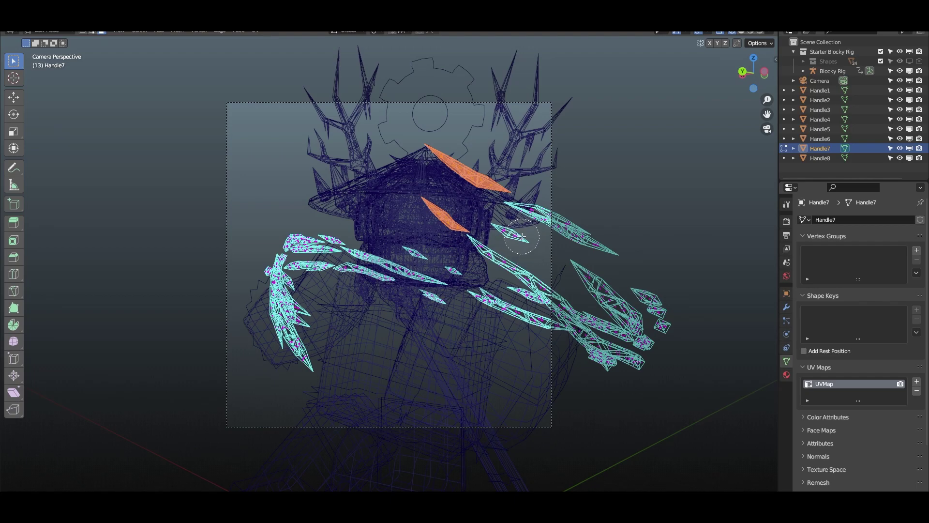
key("x")
left_click(499, 231)
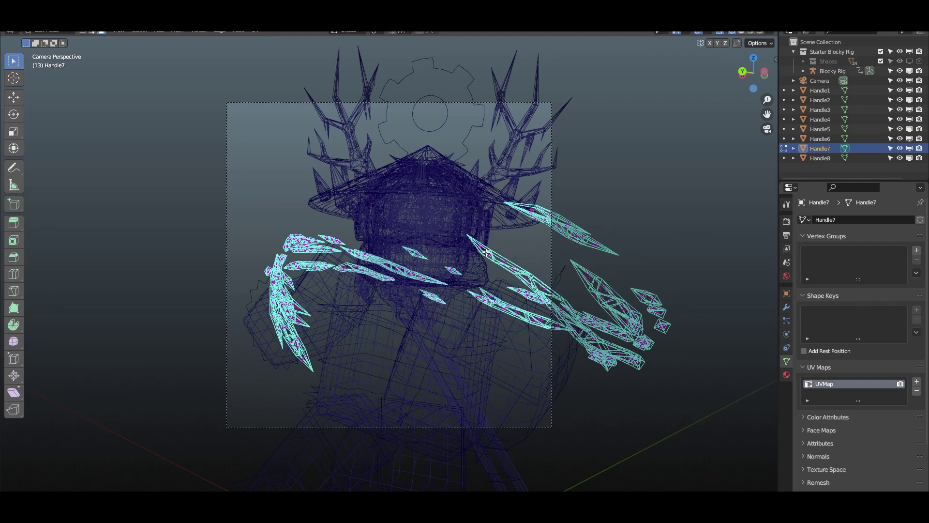
Step: Return Handle7 to Object Mode, disable X-ray and set the viewport shading to Rendered
key("Tab")
key("alt+z")
key("z")
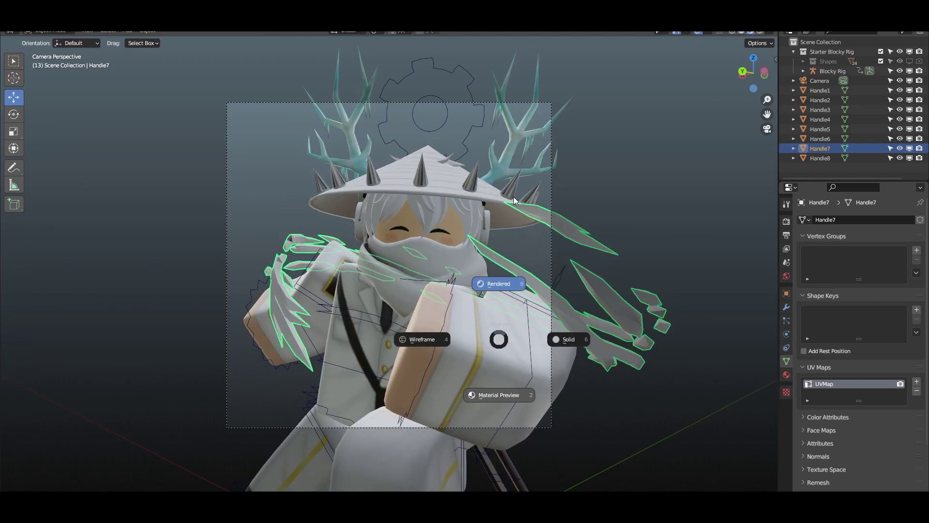
left_click(513, 232)
Step: Select the camera, move it closer to the character with walk navigation and roll it 16.6° about the view axis
left_click(551, 172)
key("shift+grave")
key("w")
key("w")
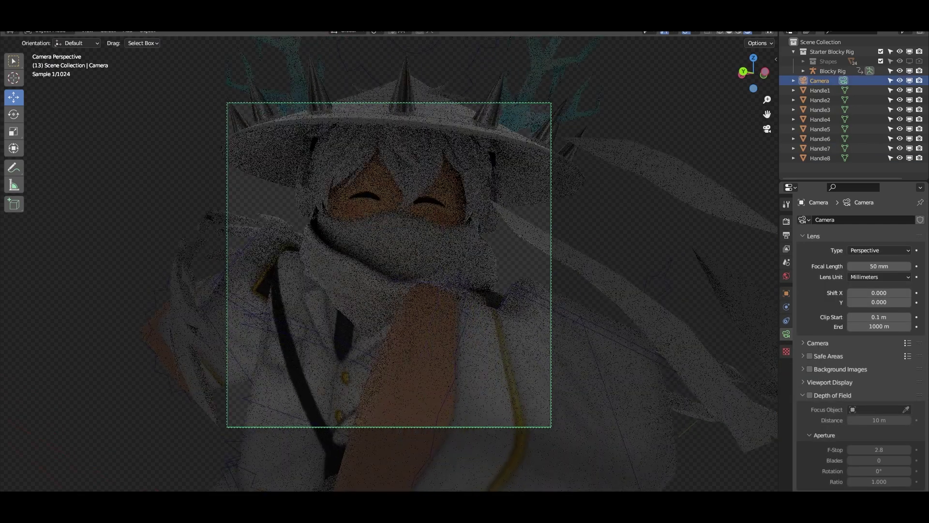
key("s")
key("w")
left_click(561, 194)
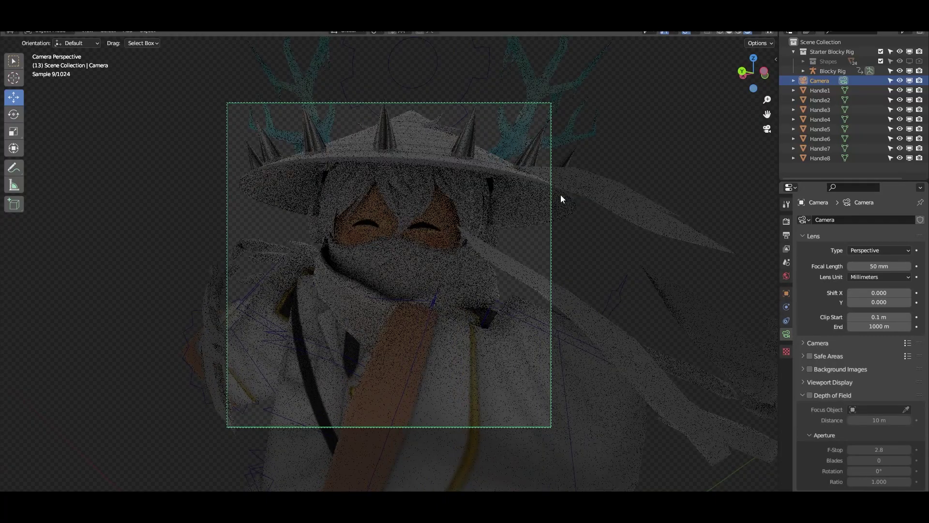
key("r")
left_click(570, 246)
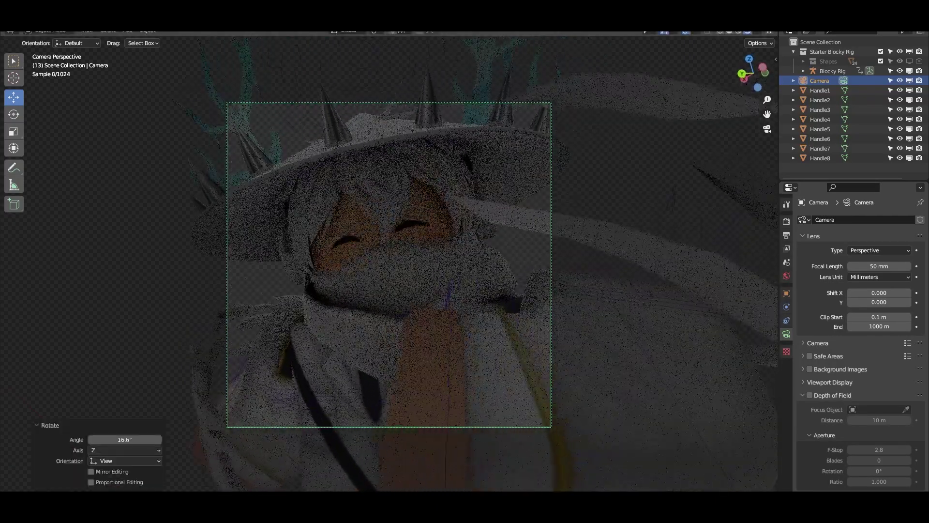
Step: Rotate the rig's Upperarm.L bone in Pose Mode with trackball rotation to raise the left arm toward the camera
left_click(643, 292)
key("ctrl+Tab")
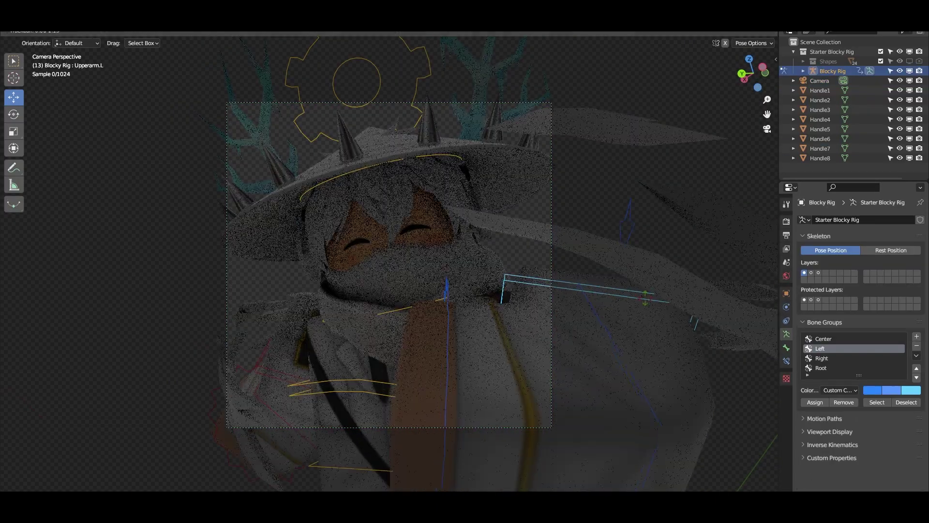
key("r")
key("r")
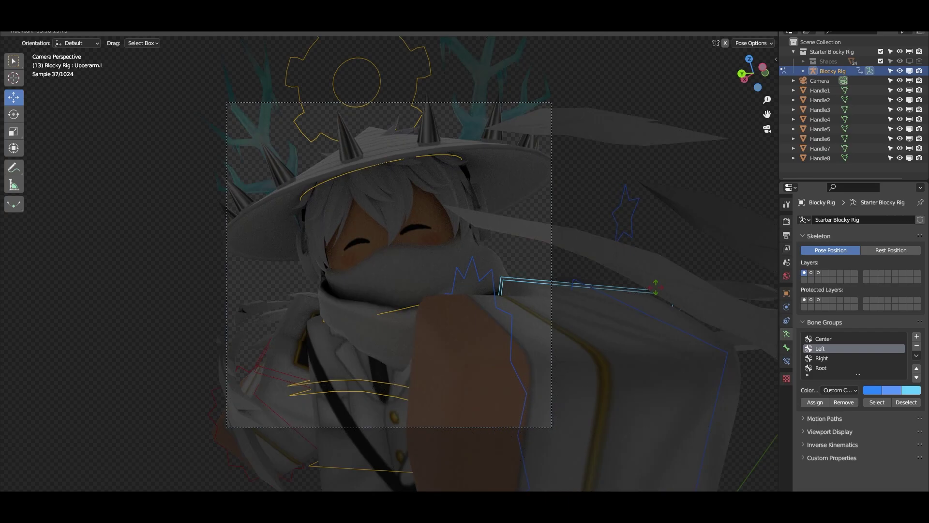
left_click(579, 265)
Step: Roll the camera another 11.9° about the view axis and set its focal length to 34 mm
left_click(553, 212)
key("r")
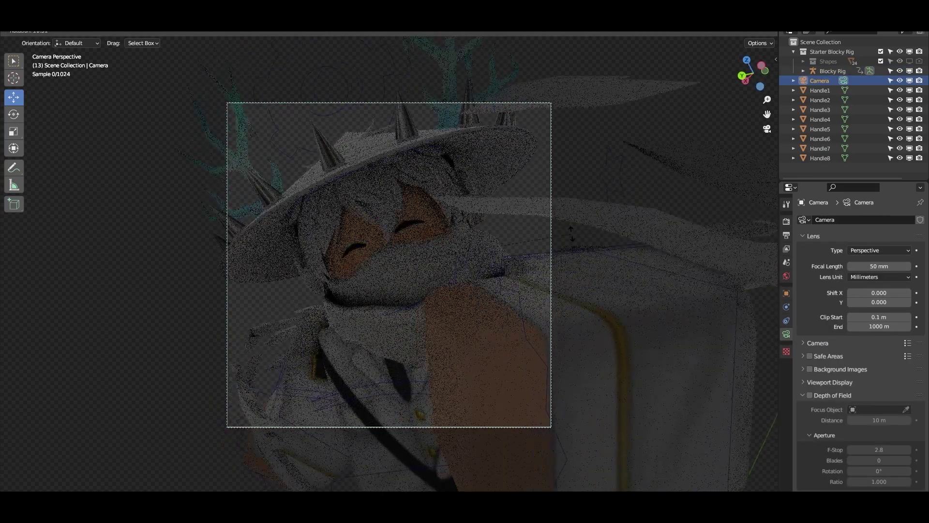
left_click(579, 240)
left_click_drag(874, 267, 818, 267)
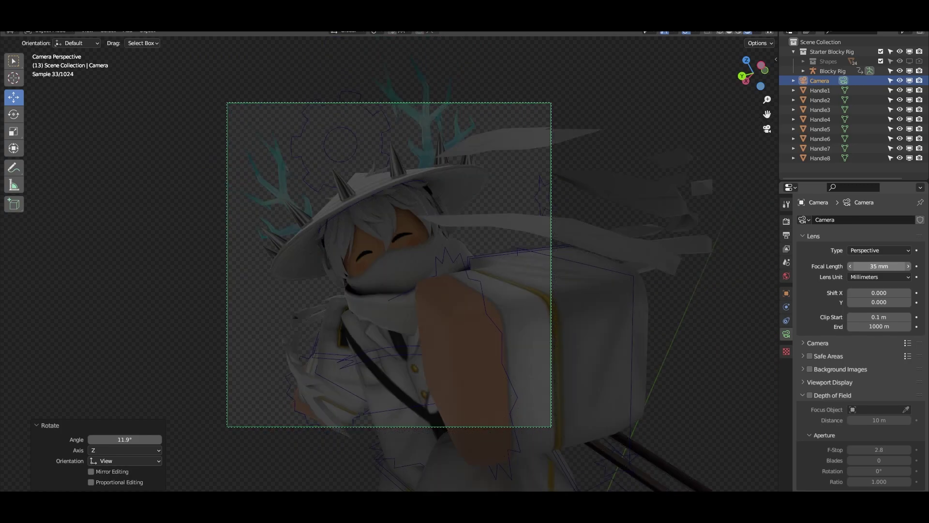
Step: Reframe the character by walking the camera back and forth, and roll the camera -47.1° about the view axis
key("shift+grave")
key("w")
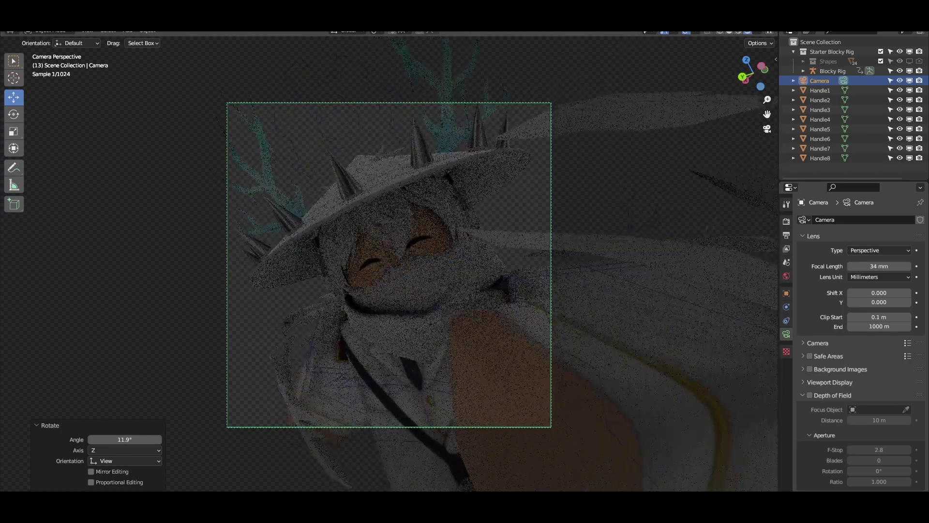
key("s")
key("s")
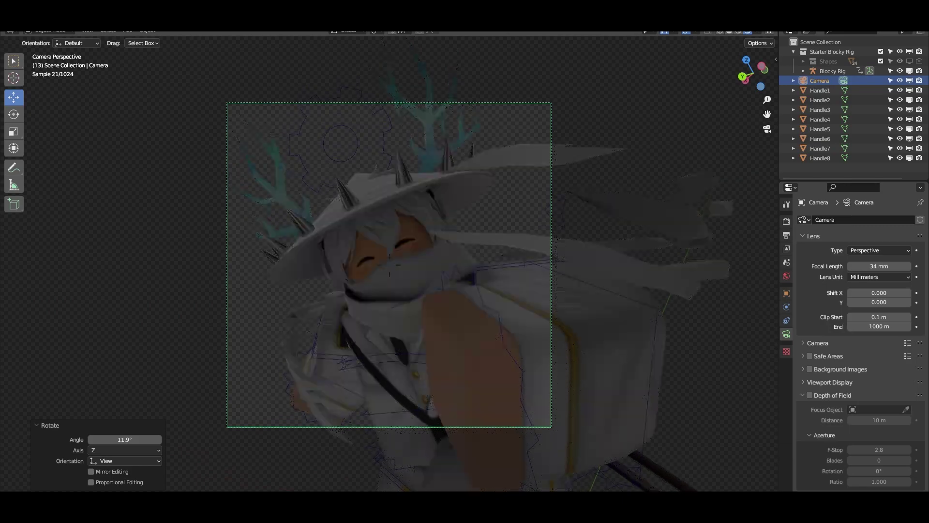
key("w")
middle_click_drag(530, 240, 534, 238)
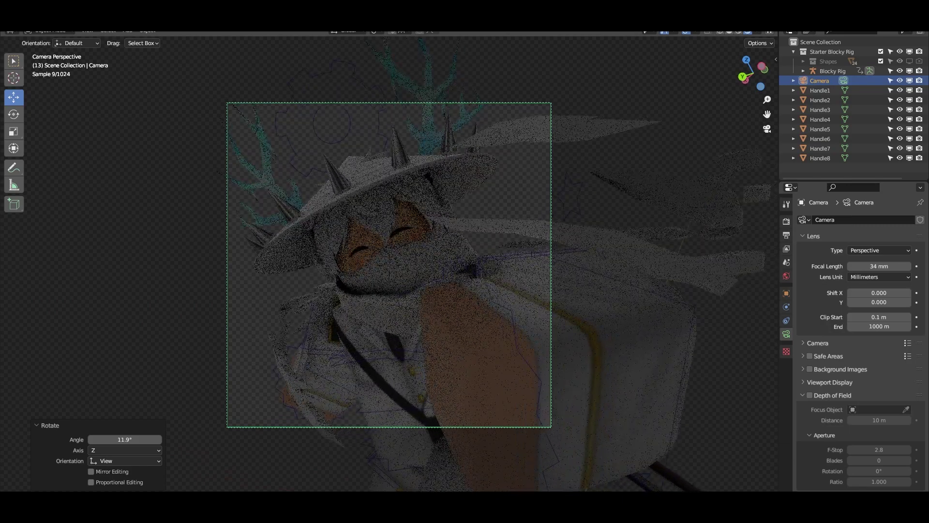
left_click(502, 238)
key("r")
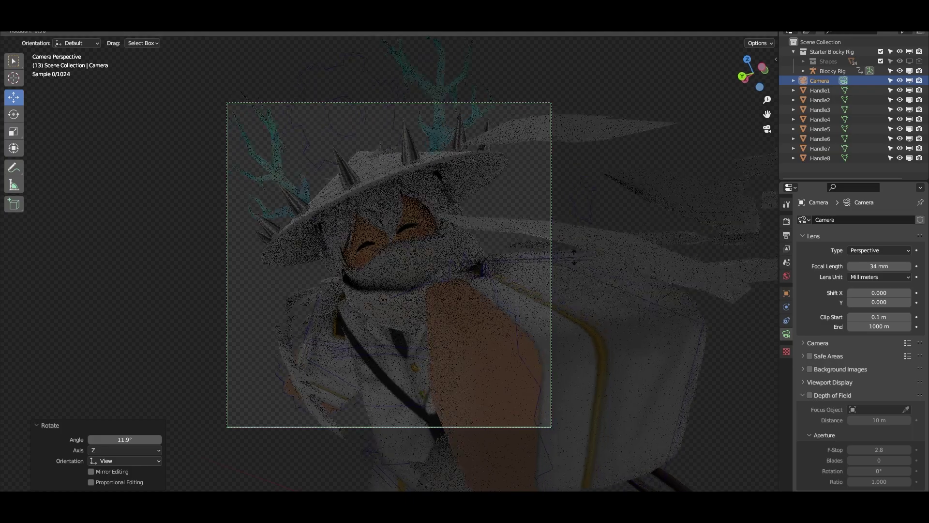
left_click(498, 156)
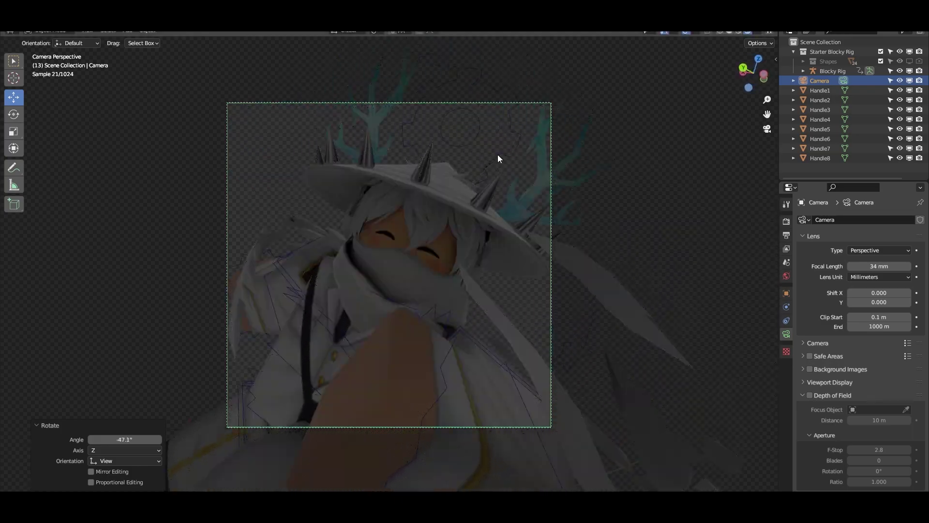
Step: Move the camera within its view plane to recentre the character's upper body in the frame
key("g")
left_click(519, 260)
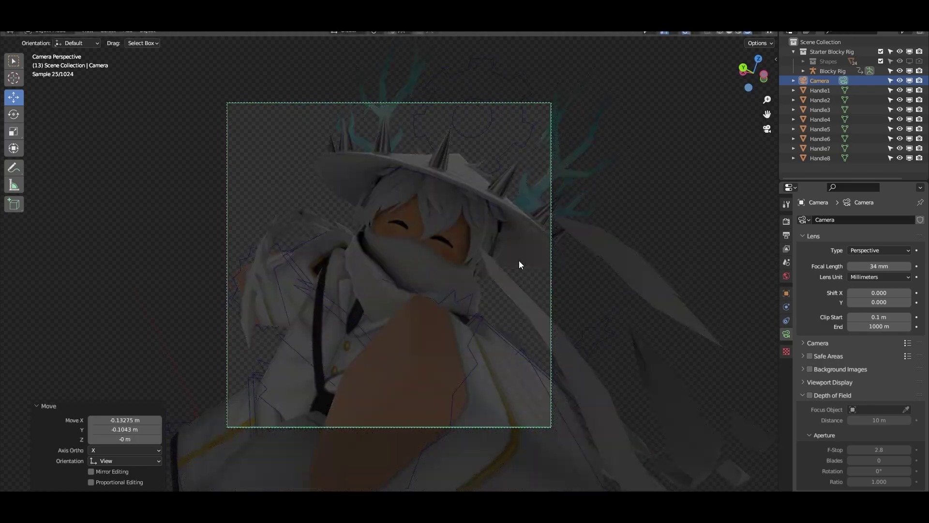
key("g")
left_click(559, 255)
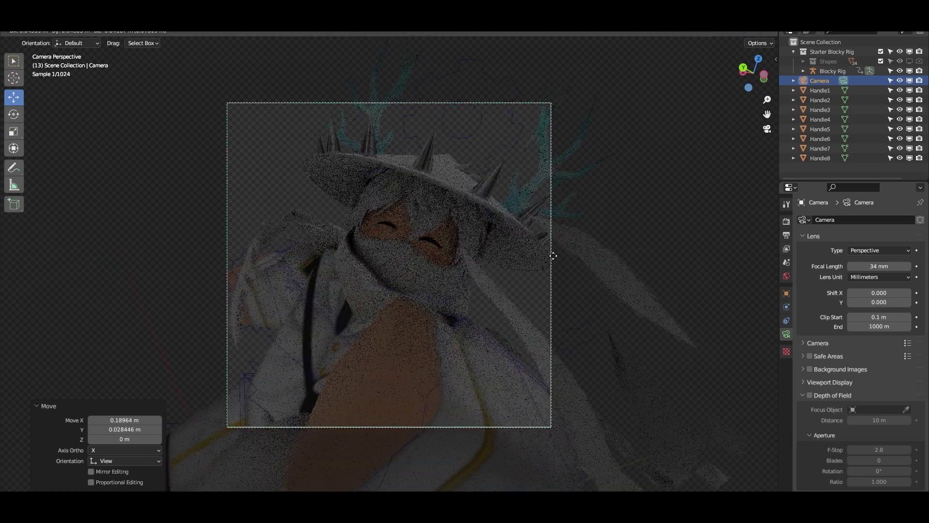
Step: Fine-tune the camera rotation by -1.19° about global Z and -1.47° about the view axis
key("r")
left_click(622, 266)
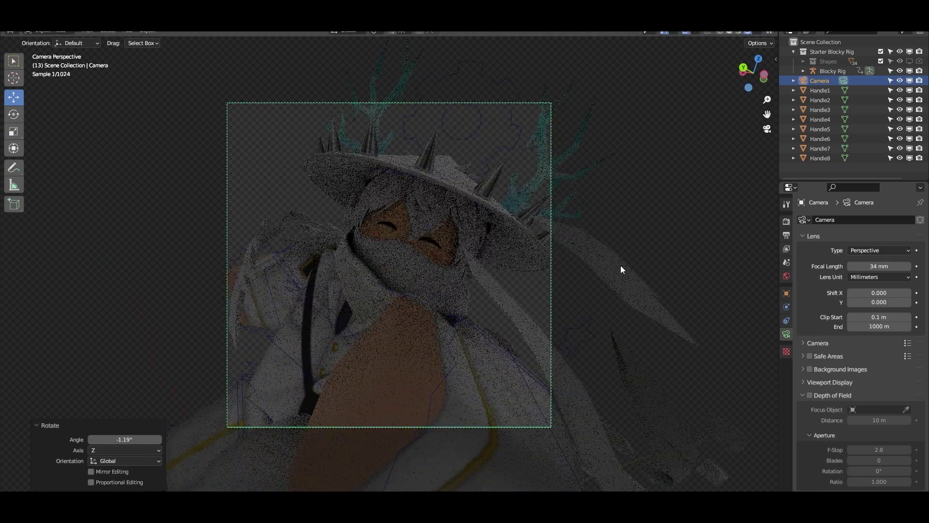
key("r")
left_click(615, 266)
Step: Rotate the Lowerarm.L bone with a trackball rotation of 48.7° and -21.2°
scroll(519, 316, "up", 1)
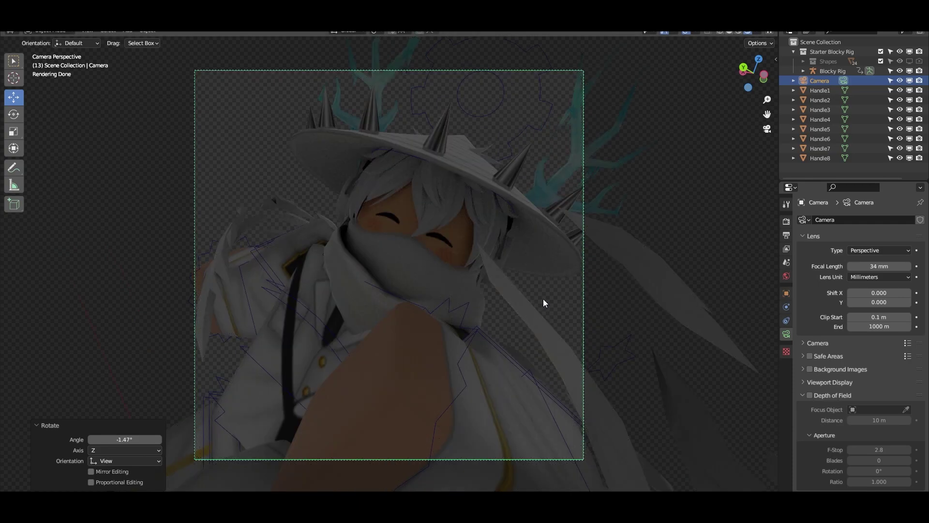
scroll(544, 299, "up", 1)
scroll(544, 299, "up", 1)
left_click(561, 435)
key("r")
key("r")
left_click(706, 55)
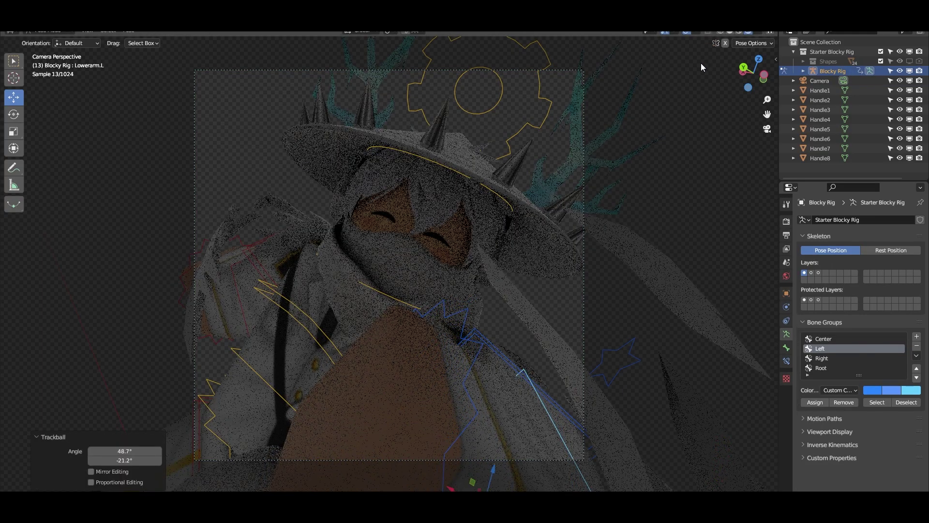
Step: Rotate the Upperarm.L bone with a trackball rotation of 9.74° and 3.44°
left_click(546, 396)
key("r")
key("r")
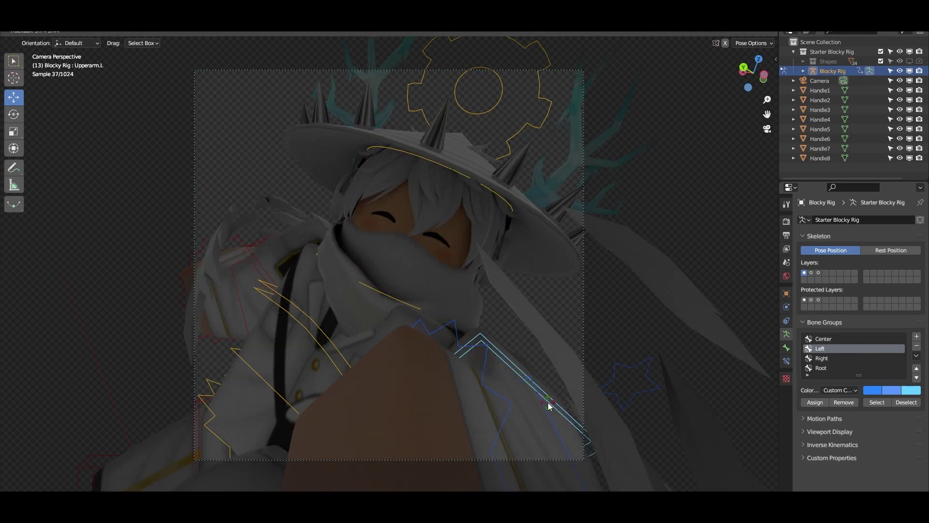
key("Return")
Step: Nudge the camera to reframe the posed character and roll it -4.17° about the view axis
middle_click_drag(427, 323, 432, 321)
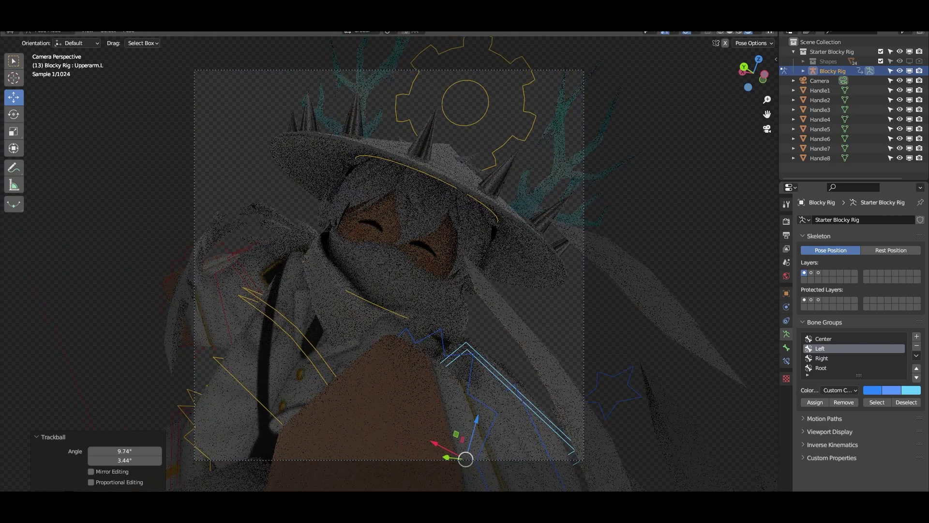
scroll(505, 312, "up", 1)
left_click(585, 317)
key("r")
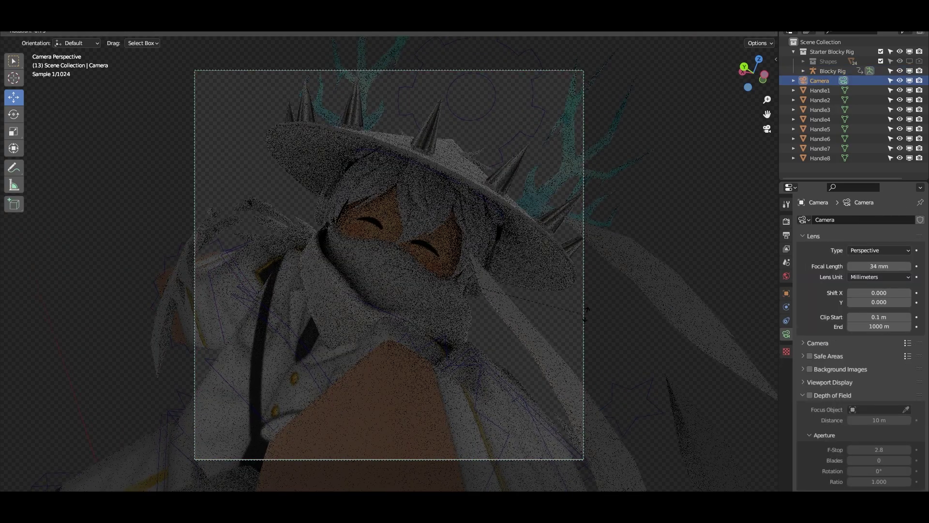
left_click(586, 304)
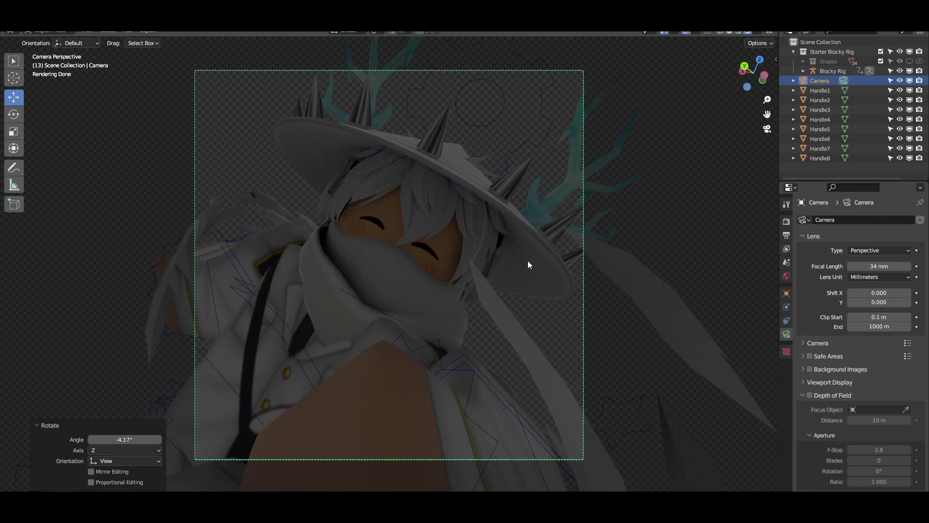
middle_click_drag(528, 261, 524, 261, "shift")
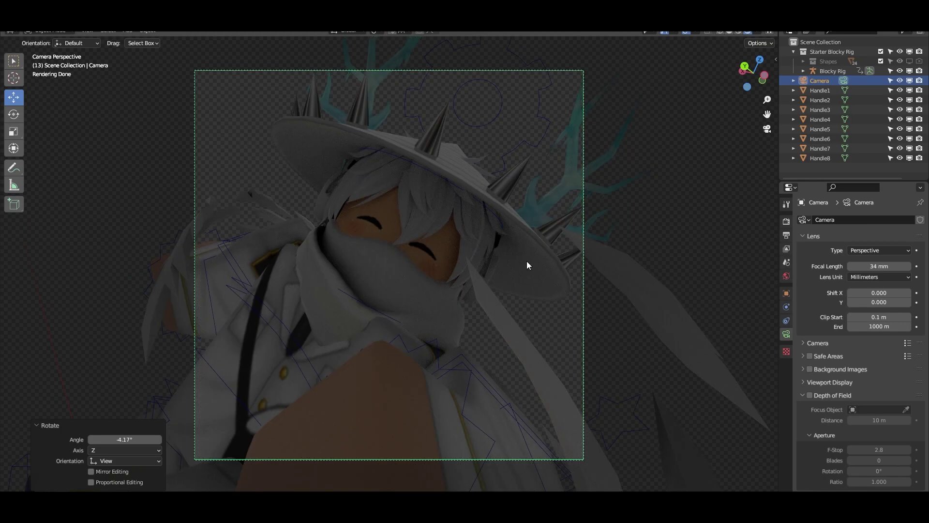
Step: Scale the camera object by 1.897 from outside the camera view, return to the camera view and nudge the framing
middle_click_drag(251, 288, 414, 318)
scroll(292, 303, "down", 8)
key("s")
left_click(360, 298)
middle_click_drag(360, 298, 420, 309)
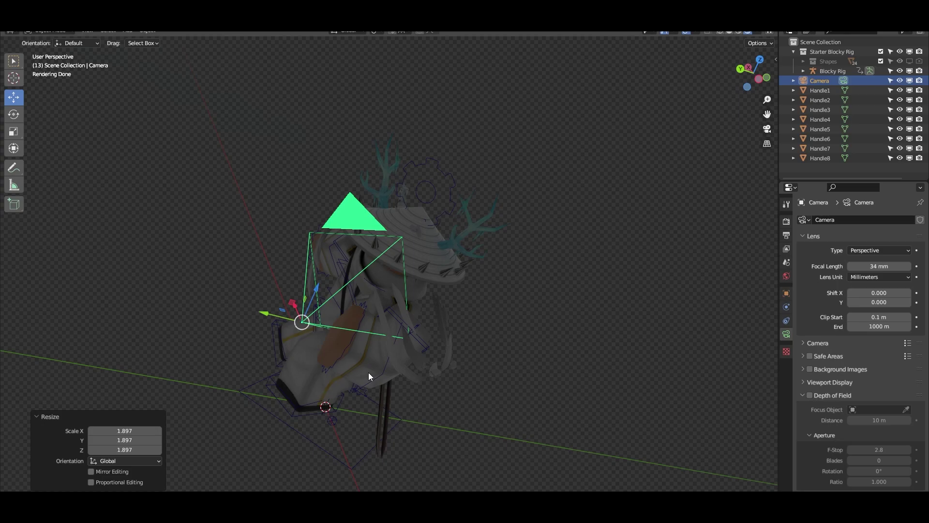
key("KP_0")
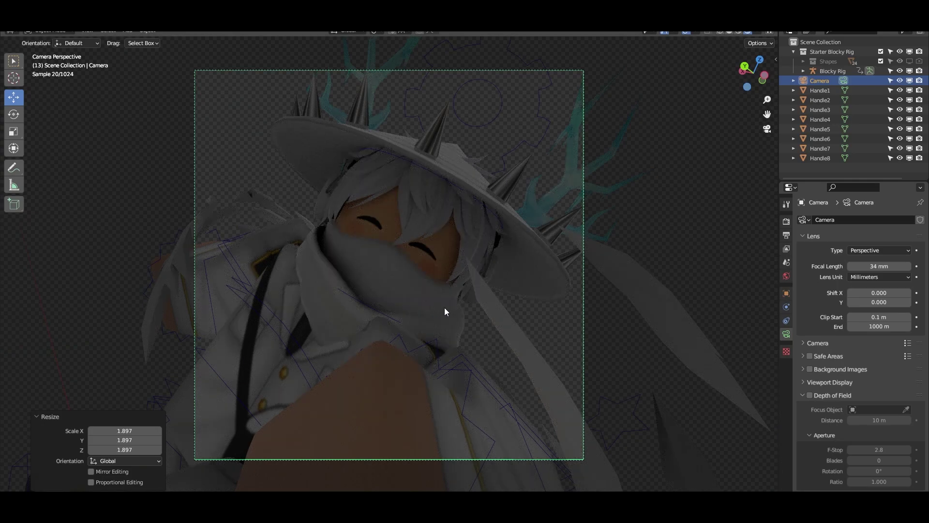
middle_click_drag(470, 308, 475, 305, "shift")
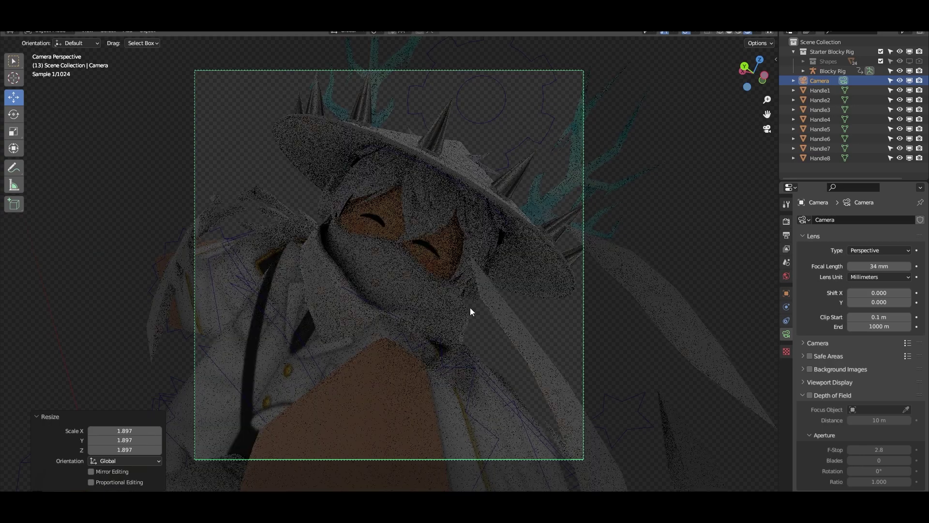
Step: Brighten the world background color to a lighter grey
left_click(510, 326)
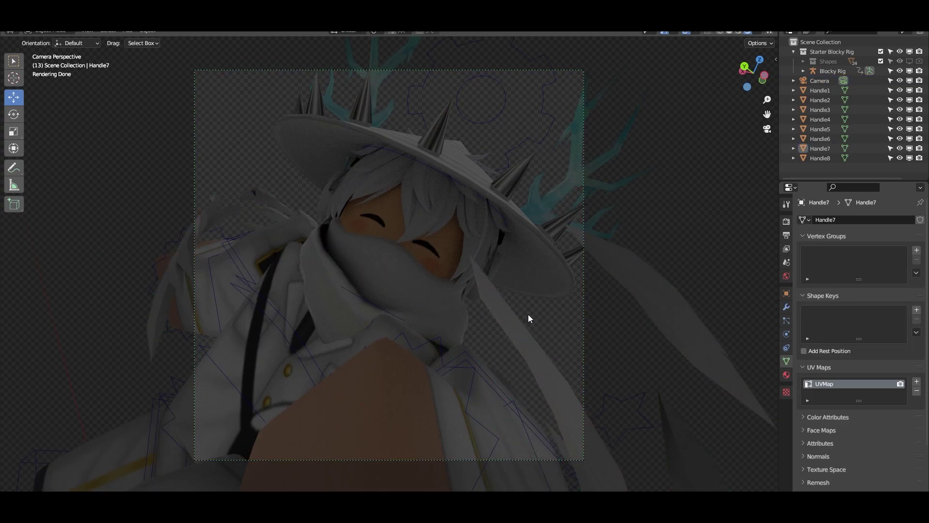
left_click(786, 276)
left_click(873, 282)
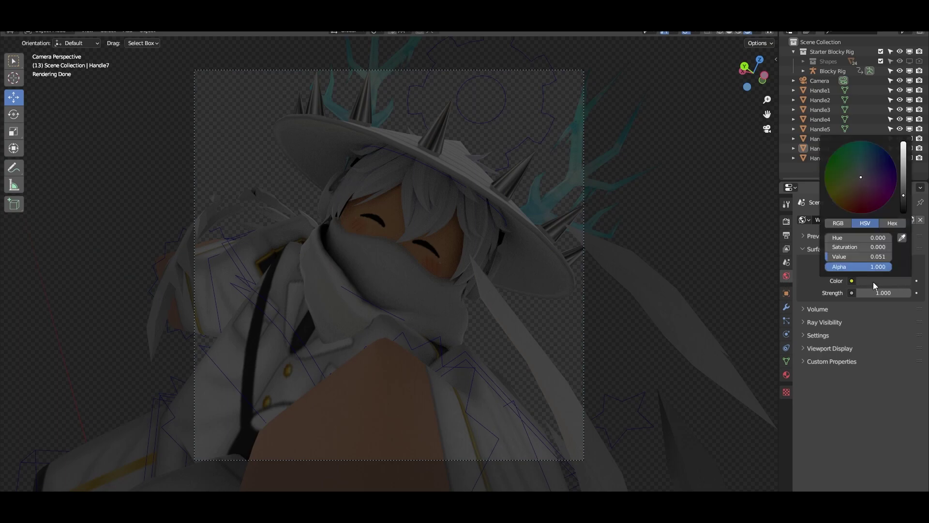
left_click(870, 280)
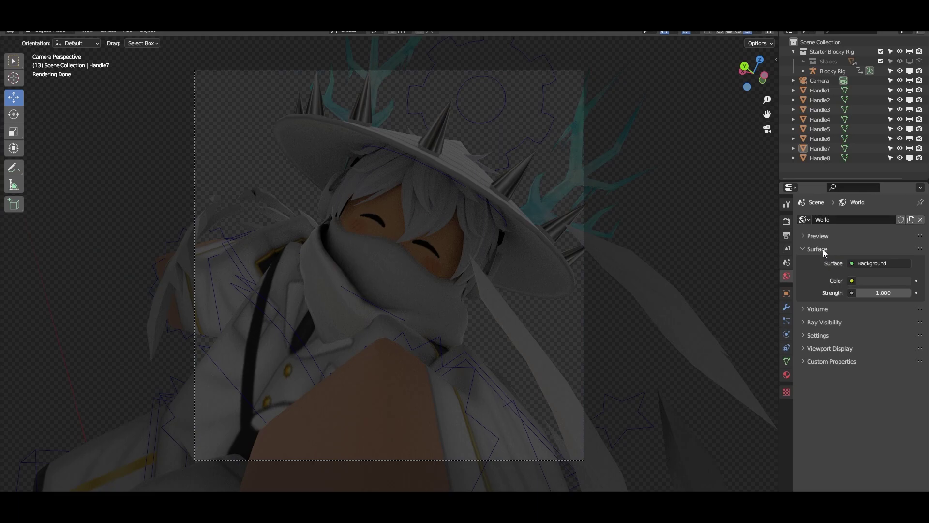
left_click(870, 282)
left_click_drag(904, 188, 903, 184)
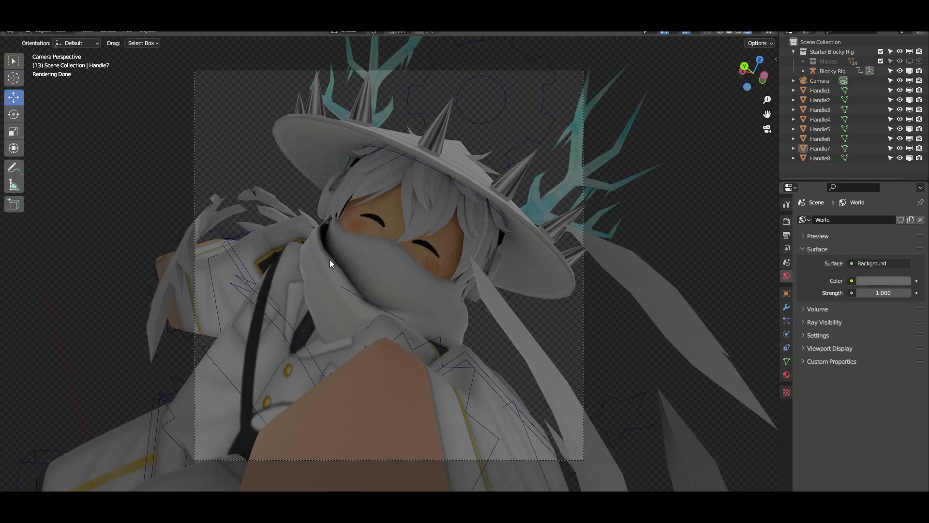
Step: Set the antlers' material to metallic 0.544, specular 0.379 and roughness 0.474
left_click(498, 303)
left_click(539, 205)
middle_click_drag(539, 205, 475, 260, "shift")
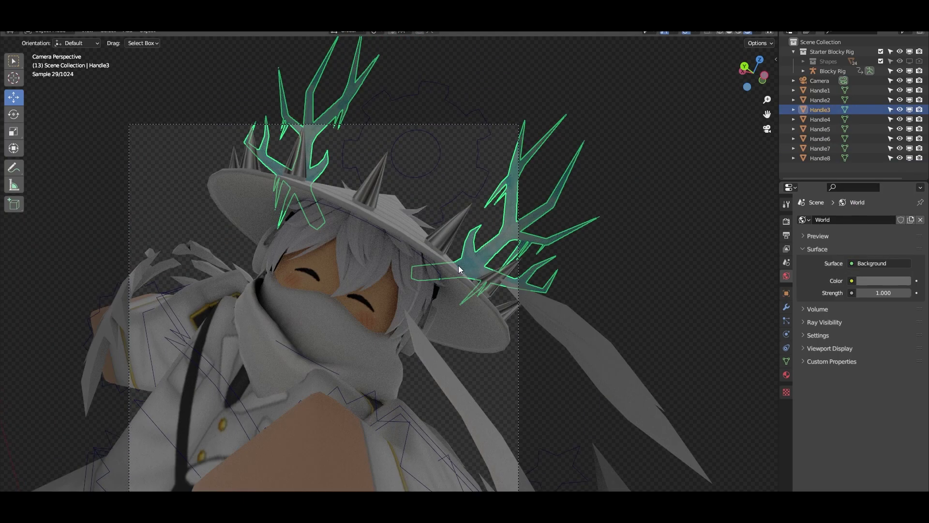
scroll(600, 300, "up", 3)
left_click(787, 374)
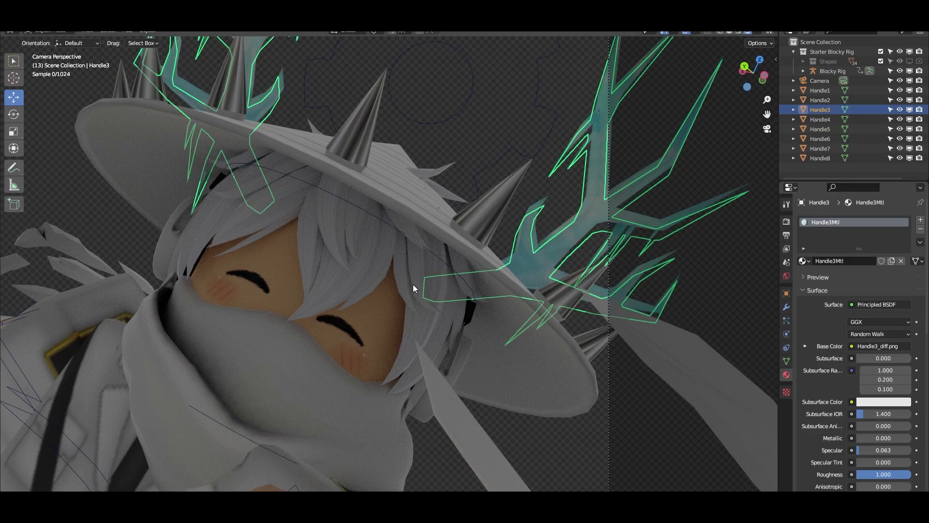
middle_click_drag(414, 289, 308, 307, "shift")
scroll(879, 470, "down", 4)
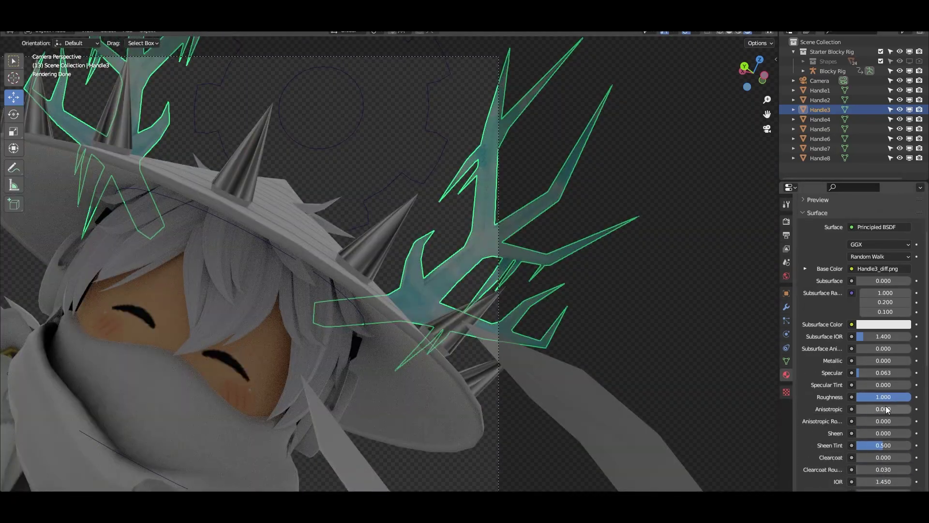
left_click_drag(884, 397, 893, 361)
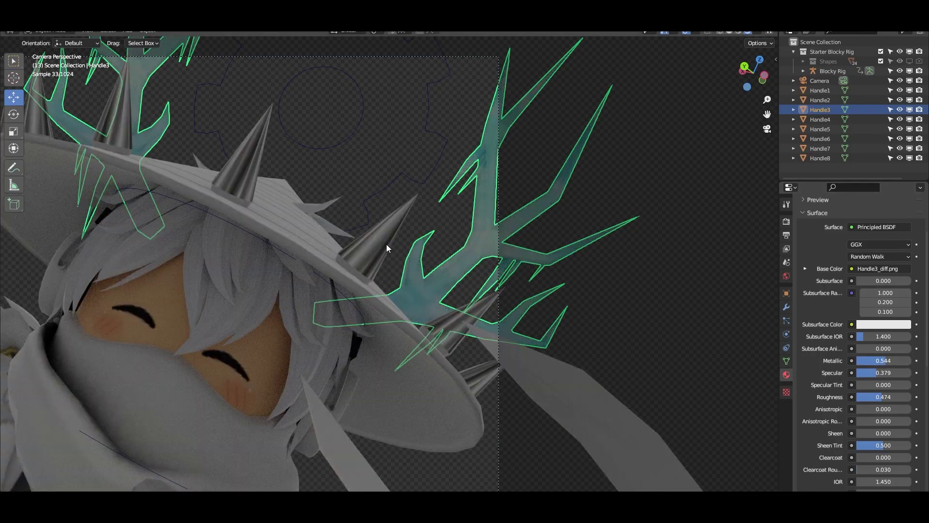
Step: Set the spiked hat's material to metallic 0.377 and roughness 0.447
left_click(432, 264)
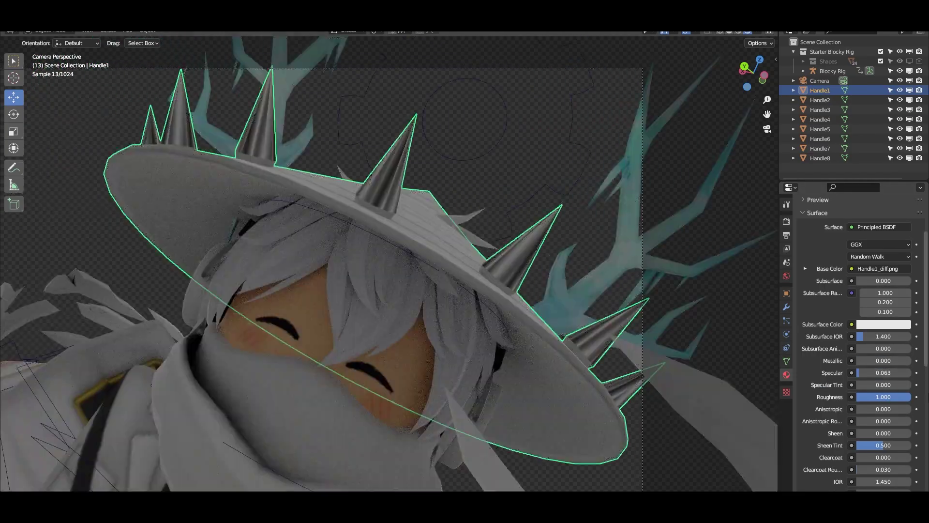
left_click_drag(889, 398, 878, 362)
middle_click_drag(261, 222, 307, 173, "shift")
scroll(435, 319, "down", 5)
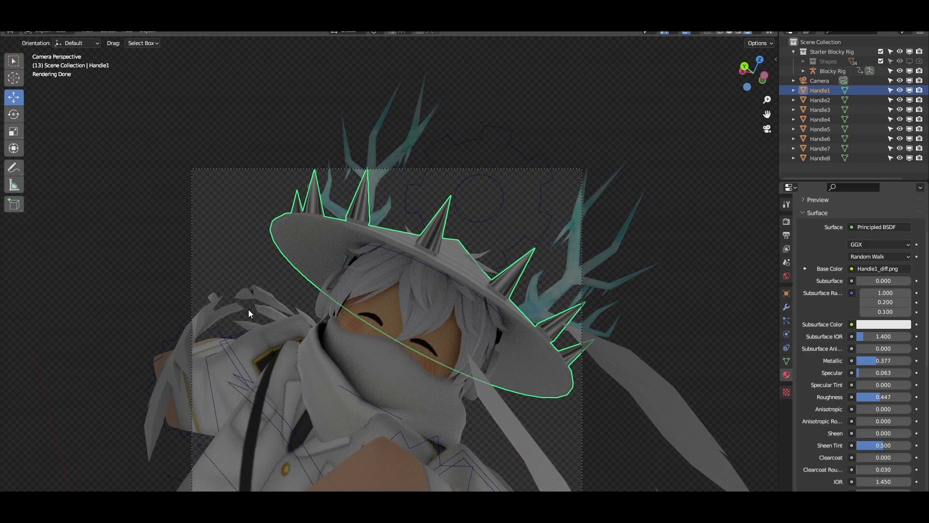
Step: Set the feather piece's shared material to roughness 0.509 and metallic 0.325
left_click(248, 311)
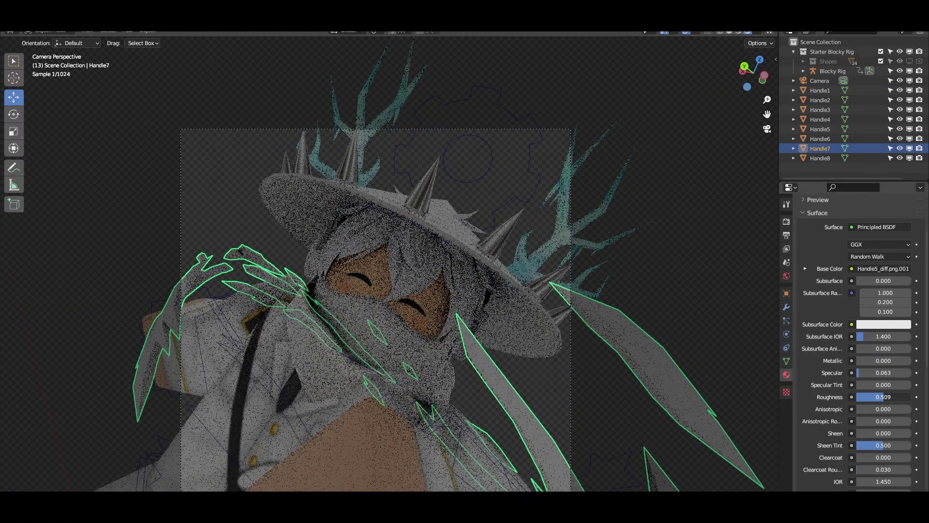
left_click_drag(858, 360, 875, 360)
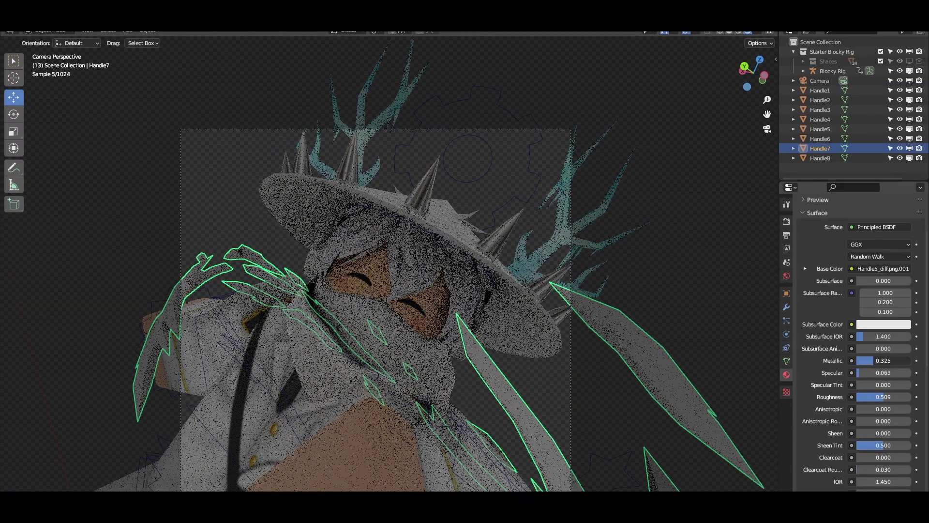
scroll(397, 327, "up", 2)
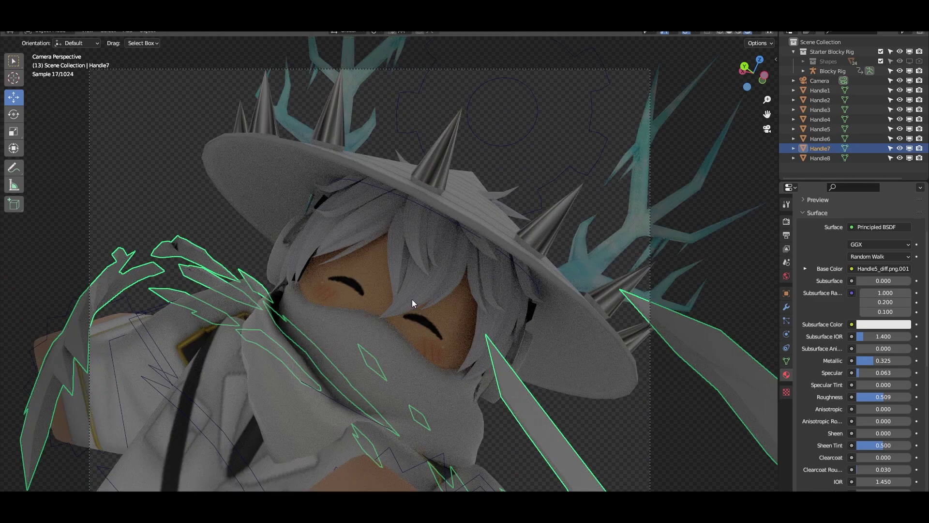
Step: Give the hair its own single-user copy of the shared material and set that copy's roughness to 1.000
left_click(419, 276)
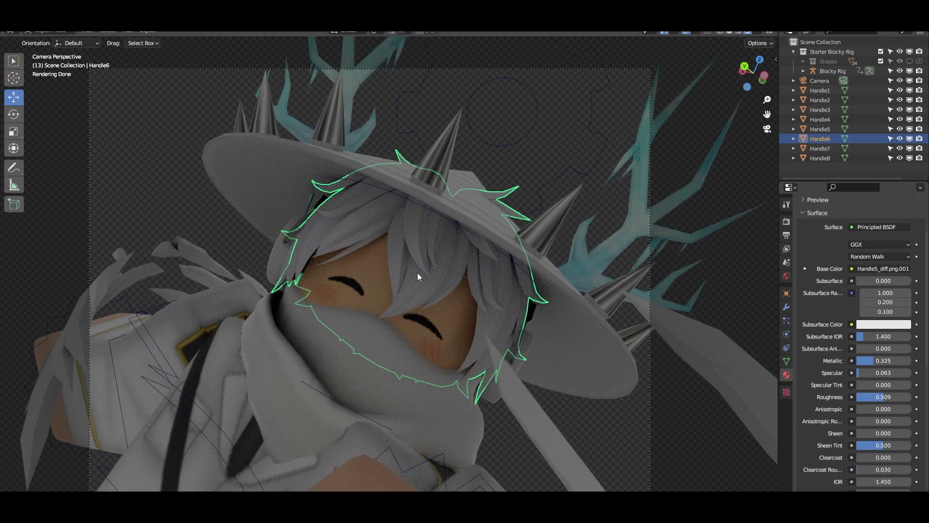
key("Tab")
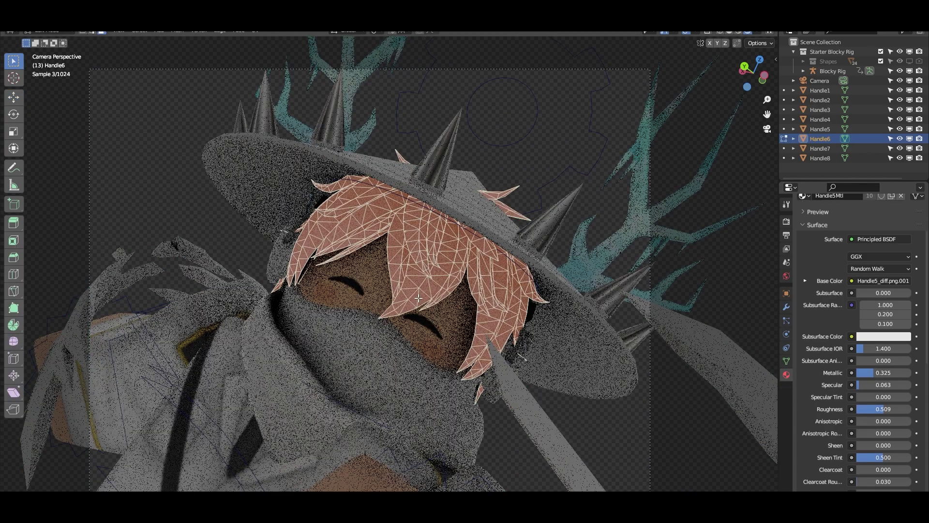
scroll(861, 287, "up", 4)
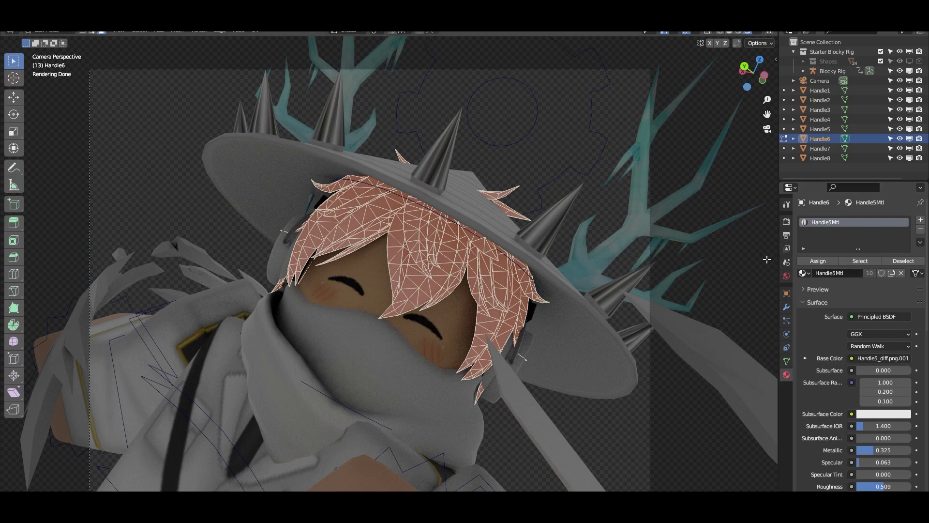
left_click(891, 273)
left_click(821, 263)
key("Tab")
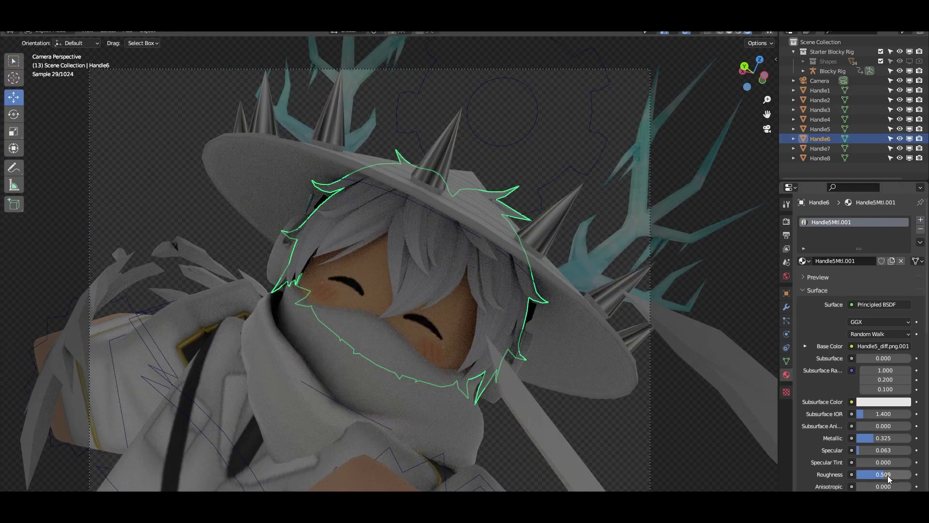
left_click_drag(891, 475, 911, 474)
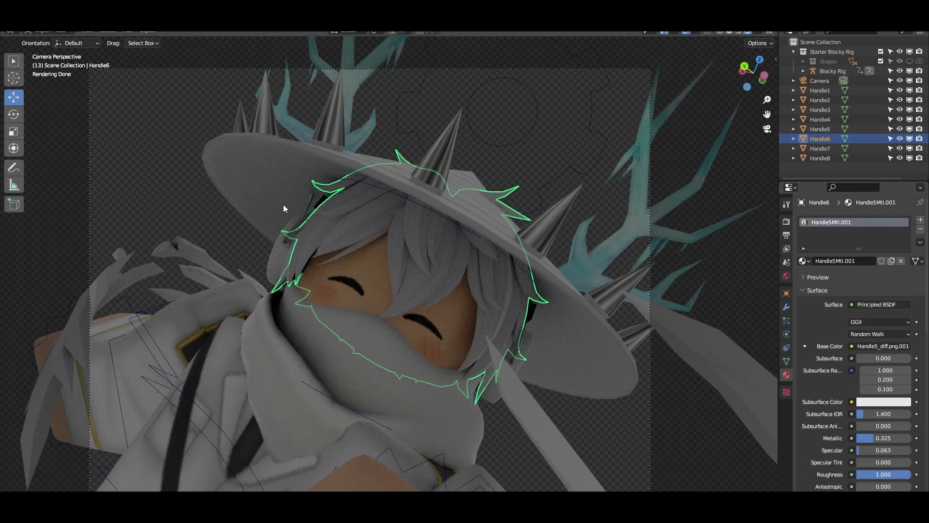
Step: Examine the hat and feather materials, and preview the camera framing with the viewport overlays hidden
left_click(269, 189)
middle_click_drag(348, 359, 402, 303, "shift")
left_click(231, 239)
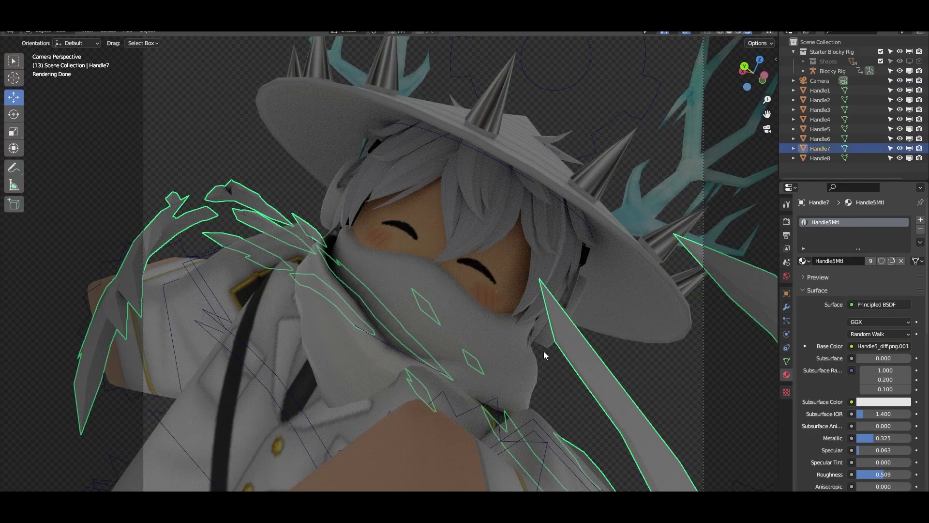
scroll(887, 438, "down", 2)
middle_click_drag(202, 277, 266, 262)
key("KP_0")
scroll(304, 297, "down", 2)
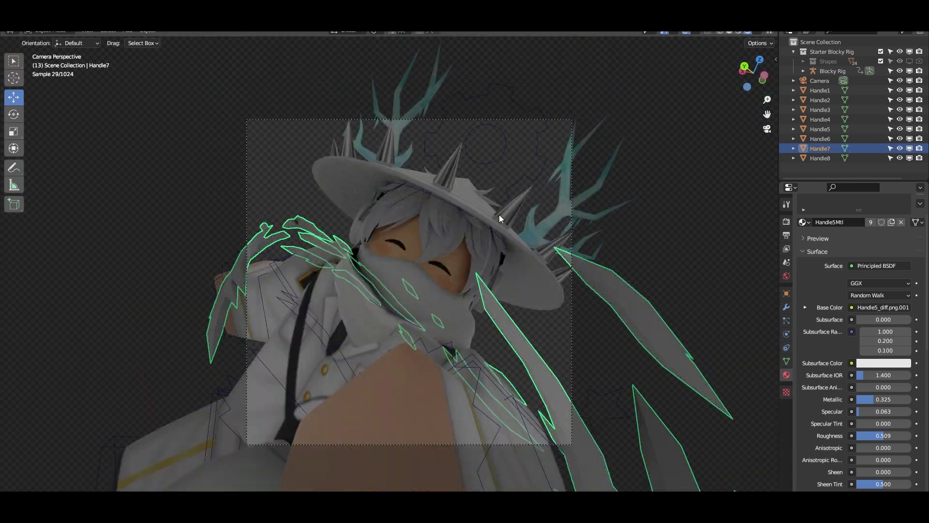
left_click(685, 31)
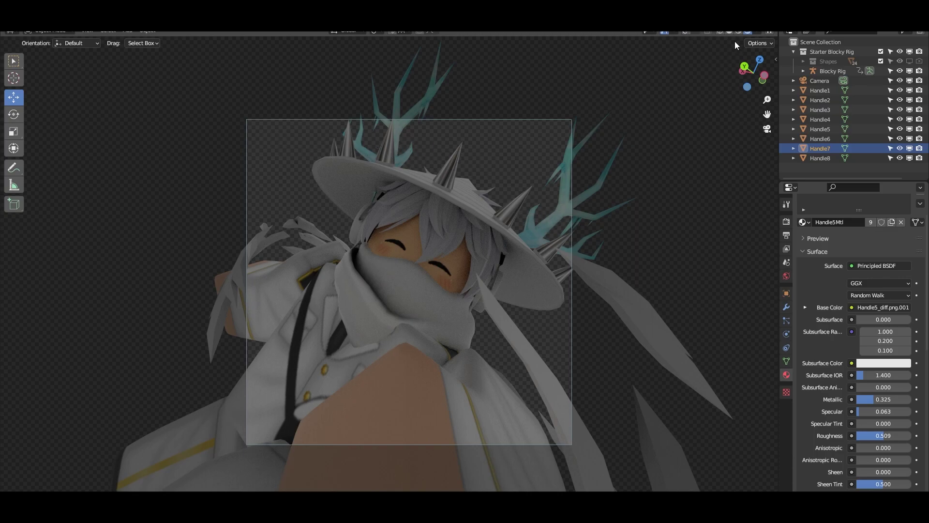
left_click(685, 31)
Step: Add an area light at the 3D cursor outside the camera view and scale it up
middle_click_drag(547, 110, 386, 148)
scroll(386, 148, "down", 5)
key("shift+a")
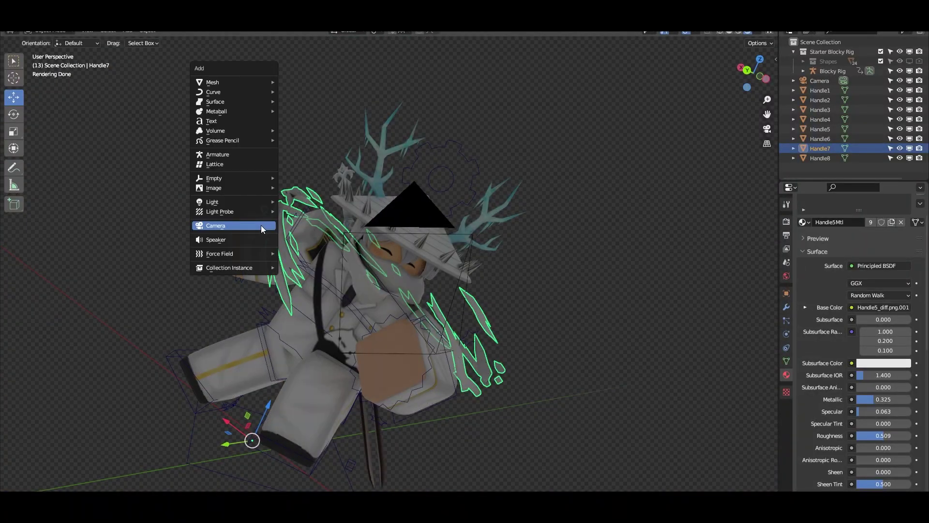
mouse_move(263, 202)
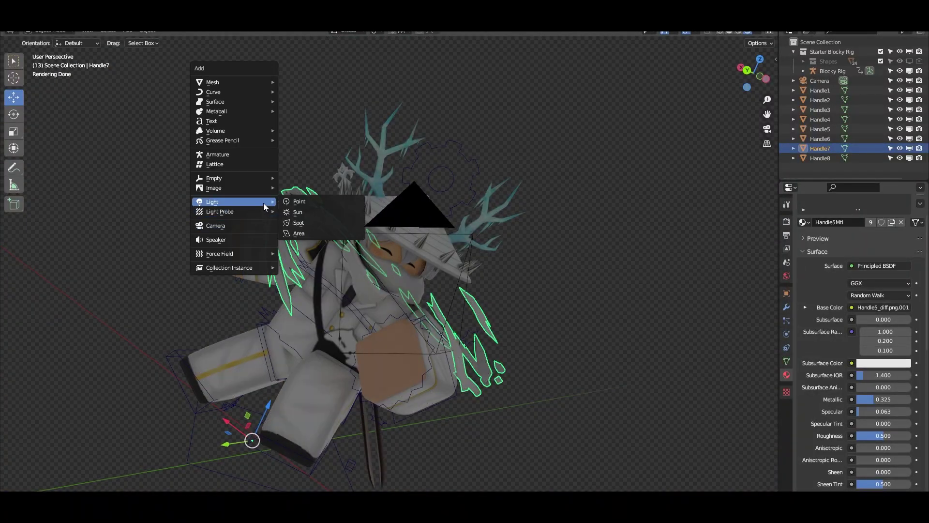
left_click(313, 236)
middle_click_drag(281, 246, 303, 255)
key("s")
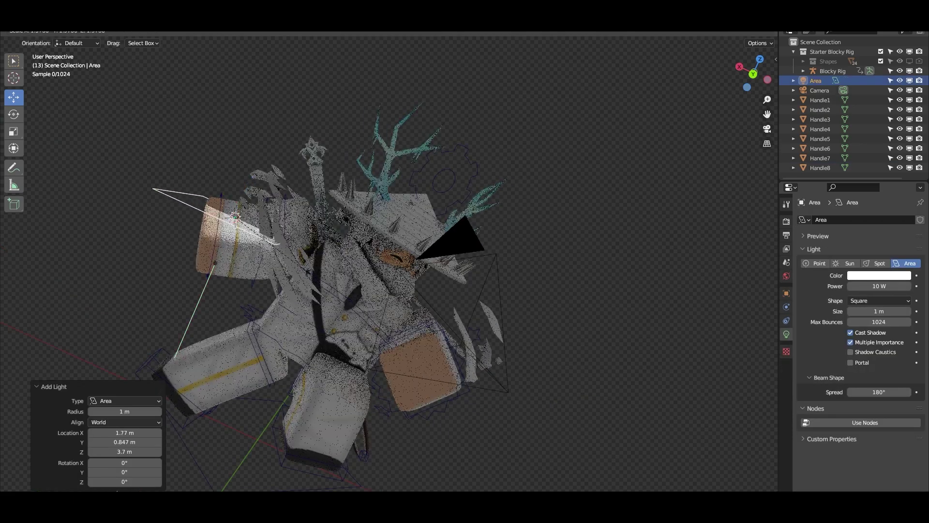
left_click(384, 327)
key("s")
left_click(225, 275)
Step: Move the area light behind the character and rotate it with trackball rotations to face the figure
middle_click_drag(225, 275, 319, 280)
scroll(318, 280, "down", 2)
key("r")
key("r")
left_click(391, 234)
key("g")
left_click(312, 218)
middle_click_drag(312, 218, 191, 222)
key("r")
key("r")
left_click(400, 232)
Step: Fine-tune the area light from the camera view with a trackball rotation of 5.16° and 4.01°
key("KP_0")
key("r")
key("r")
left_click(528, 336)
Step: Set the area light's power to 974.2 W and its color to light blue
left_click_drag(871, 286, 919, 286)
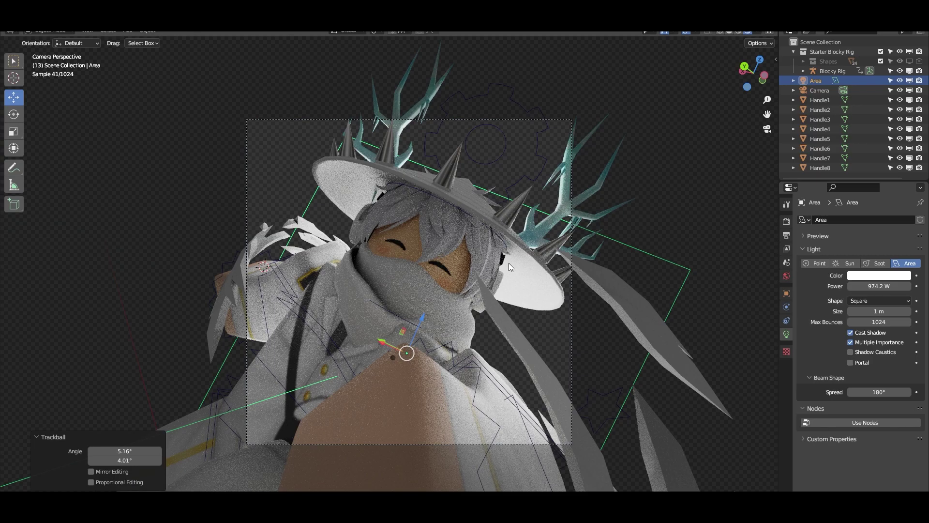
scroll(510, 266, "up", 1)
left_click(891, 275)
left_click_drag(865, 166, 873, 162)
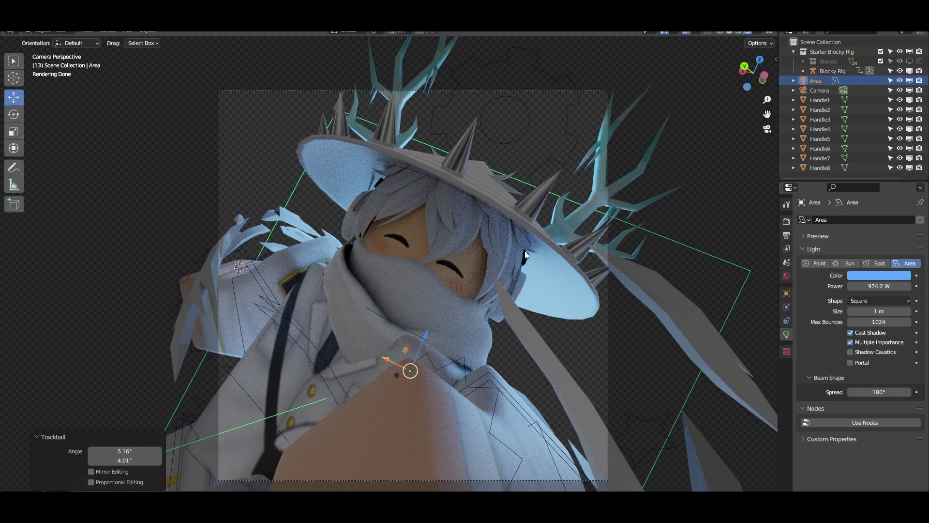
Step: Shift the blue area light upward in the camera view and apply a trackball rotation of 26.4° and -16.6°
key("g")
left_click(548, 218)
key("r")
key("r")
left_click(506, 307)
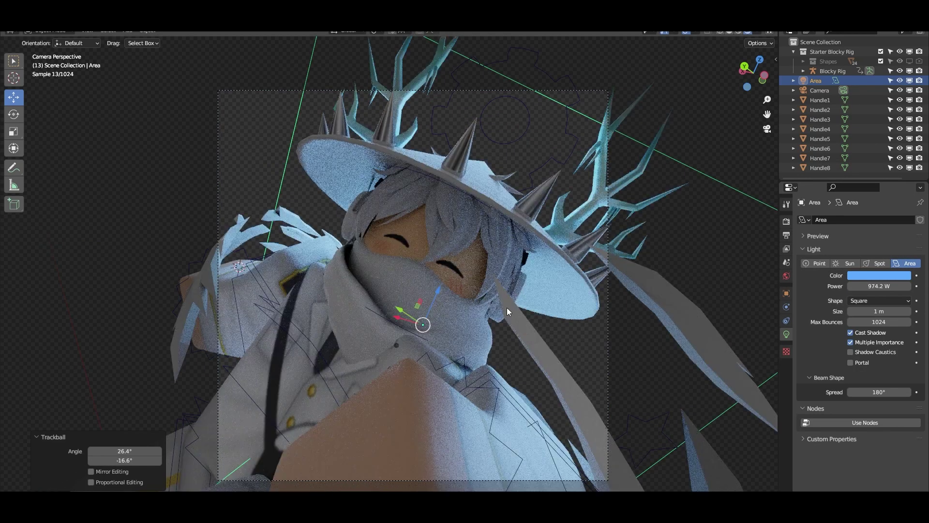
Step: Set the roughness of the left arm's Starter Blocky Rig material to 0.810
left_click(430, 423)
middle_click_drag(464, 408, 478, 336, "shift")
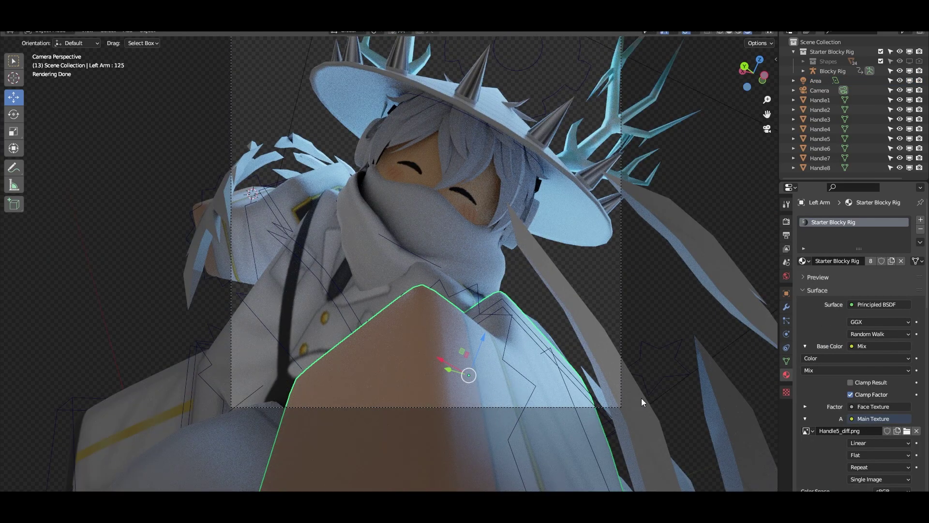
scroll(850, 431, "down", 10)
left_click_drag(881, 423, 900, 423)
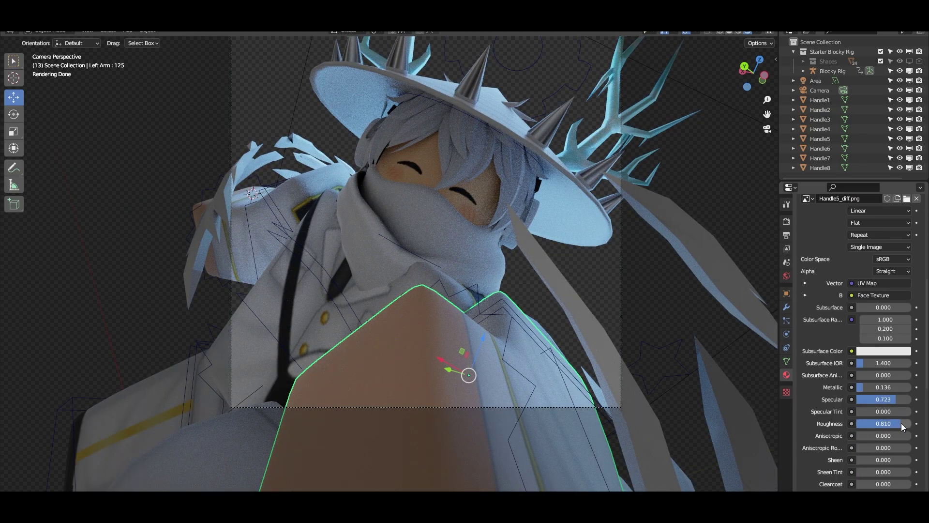
Step: Select the blue area light and raise its power to 1093.6 W
left_click(602, 239)
scroll(363, 268, "down", 3)
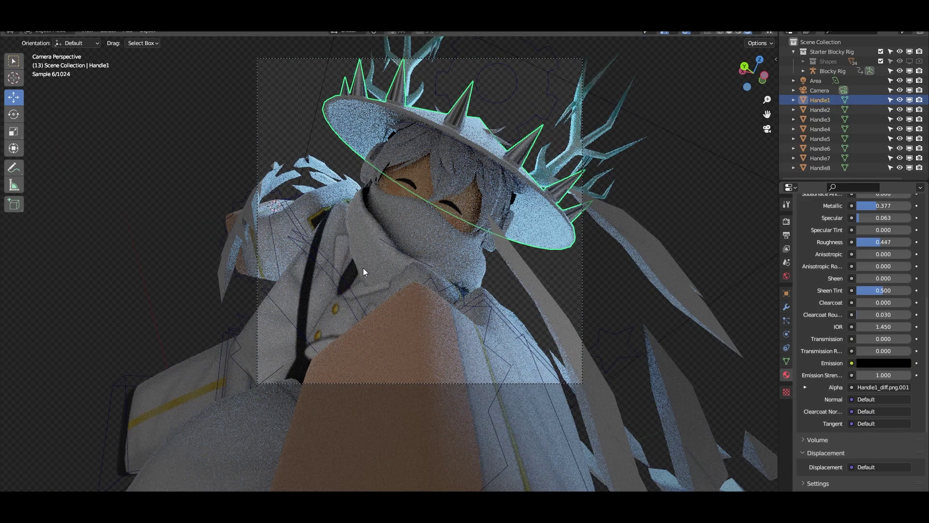
left_click(622, 164)
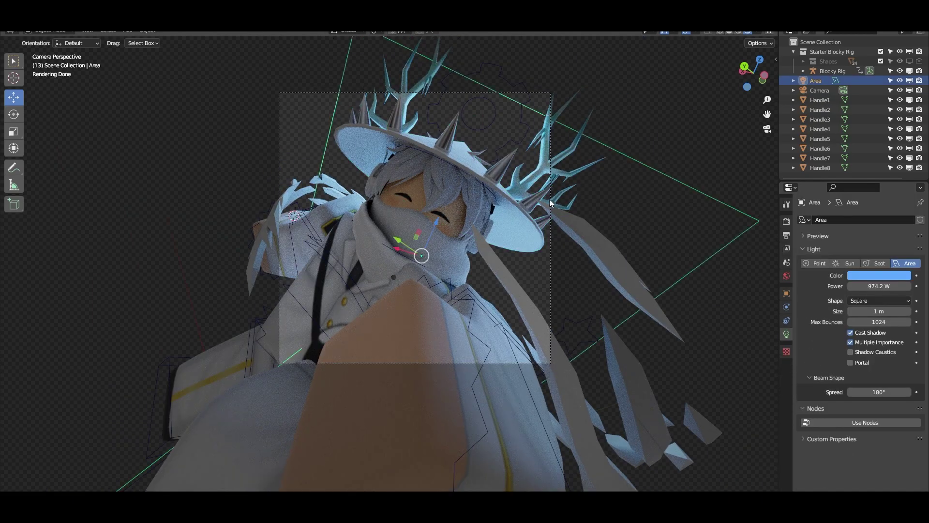
scroll(485, 174, "up", 2)
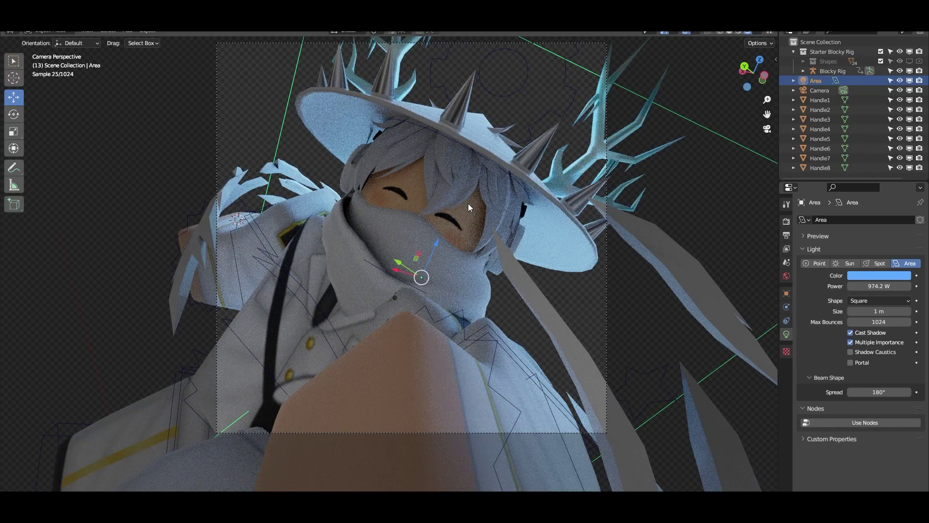
middle_click_drag(469, 203, 426, 211)
scroll(403, 206, "down", 6)
left_click_drag(872, 286, 896, 286)
Step: Add a second area light and turn it toward the character, finishing with a trackball rotation of -53.3° and -9.17°
middle_click_drag(473, 284, 448, 203)
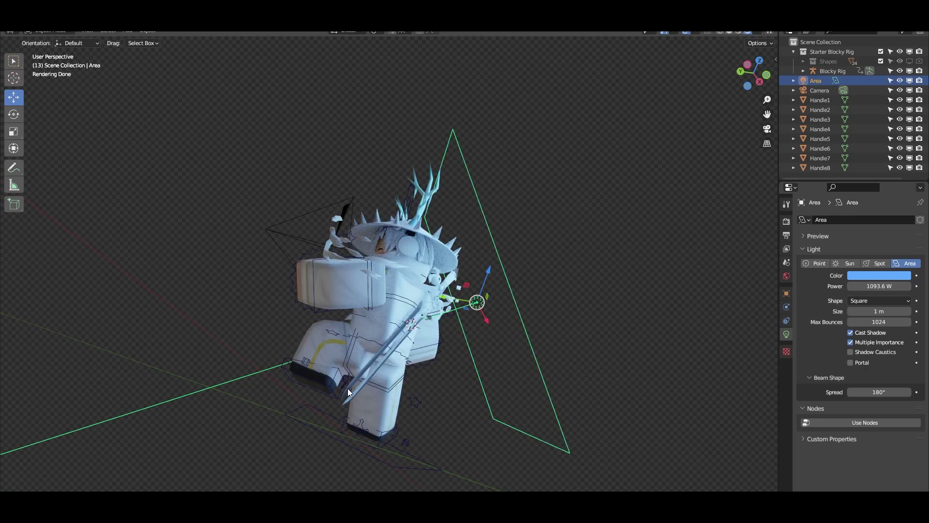
key("shift+a")
mouse_move(335, 391)
left_click(399, 424)
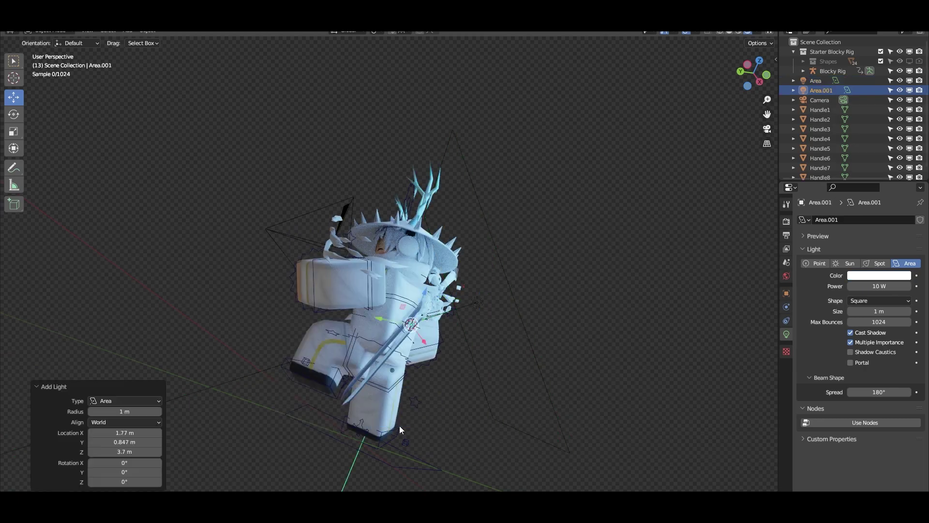
key("r")
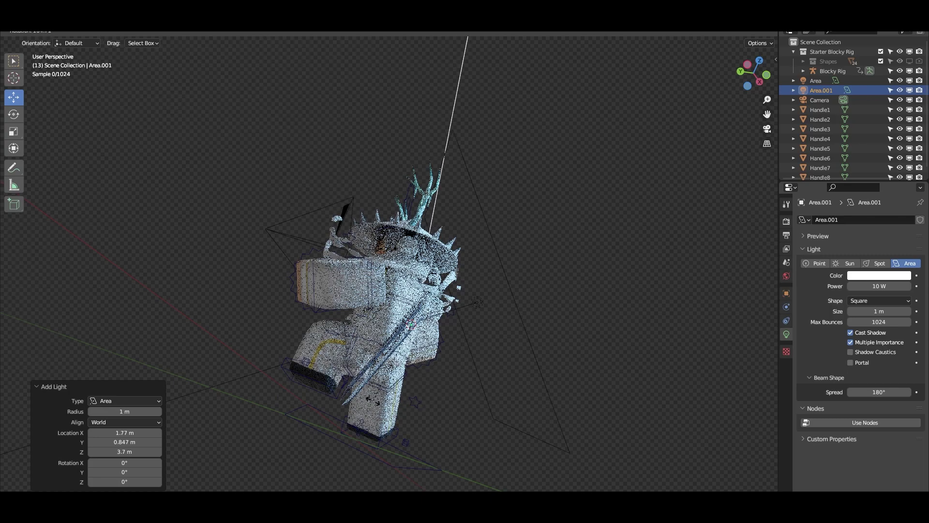
left_click(389, 371)
middle_click_drag(389, 371, 439, 405)
key("r")
key("r")
left_click(374, 344)
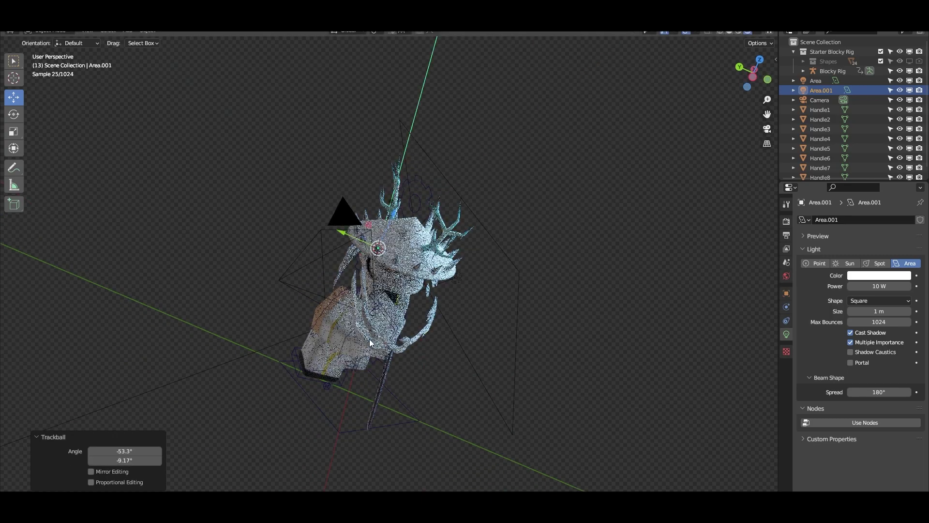
Step: Enlarge the second area light, finishing with a scale of 1.698, and move it near the character
middle_click_drag(256, 274, 326, 273)
key("s")
left_click(503, 360)
key("s")
left_click(368, 271)
key("g")
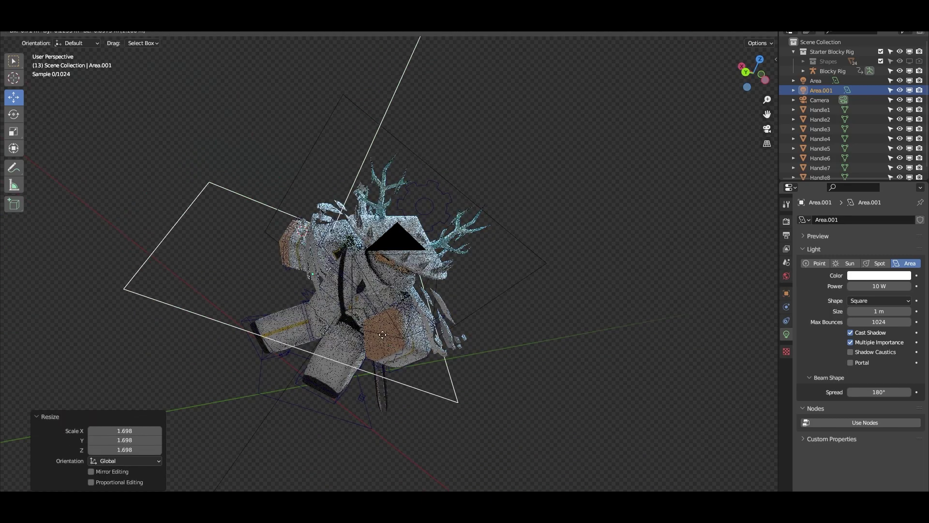
left_click(399, 438)
Step: Rotate the second area light by trackball and -9.95° about the view axis, and raise its power to about 270 W
middle_click_drag(399, 438, 363, 386)
key("r")
key("r")
left_click(357, 376)
key("r")
left_click(461, 364)
key("KP_0")
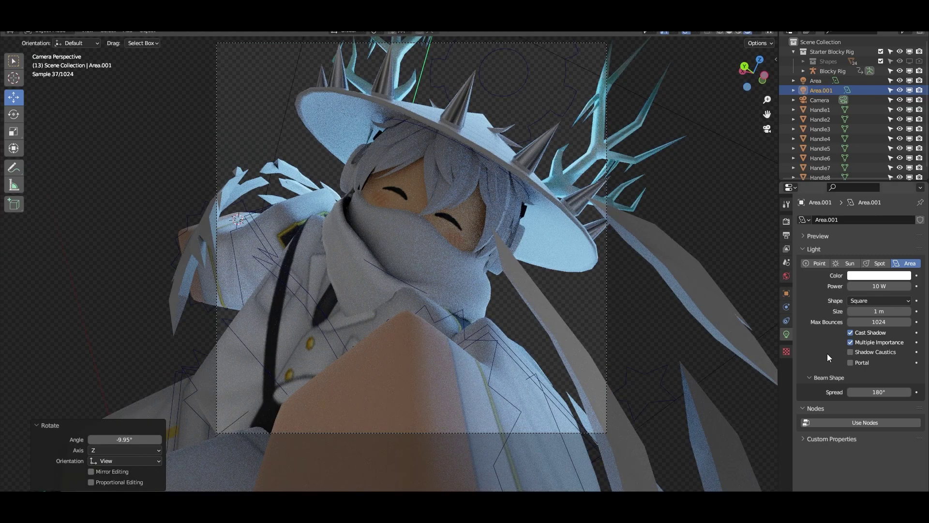
mouse_move(872, 286)
left_mouse_down()
mouse_move(901, 286)
mouse_move(873, 287)
mouse_move(889, 286)
left_mouse_up()
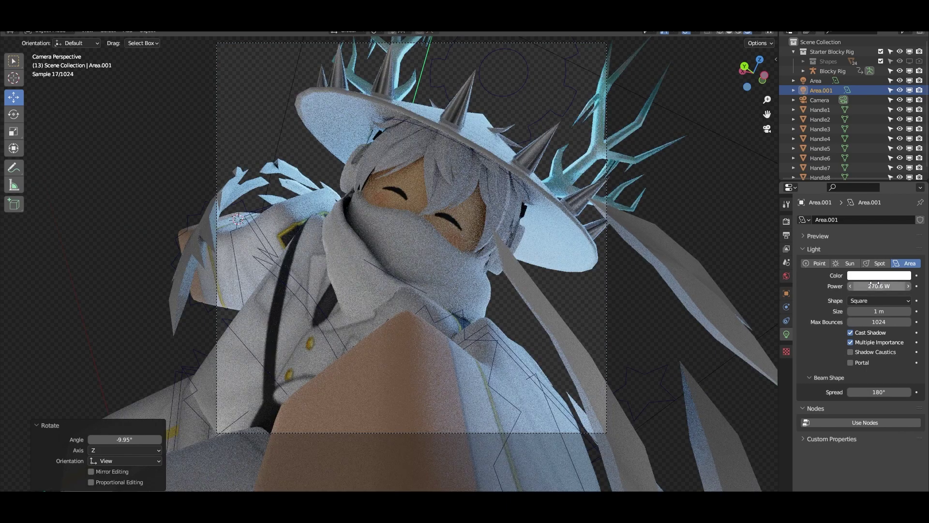
Step: Tint the second area light pale blue, with hue 0.578, saturation 0.478 and value 1.000
left_click(877, 277)
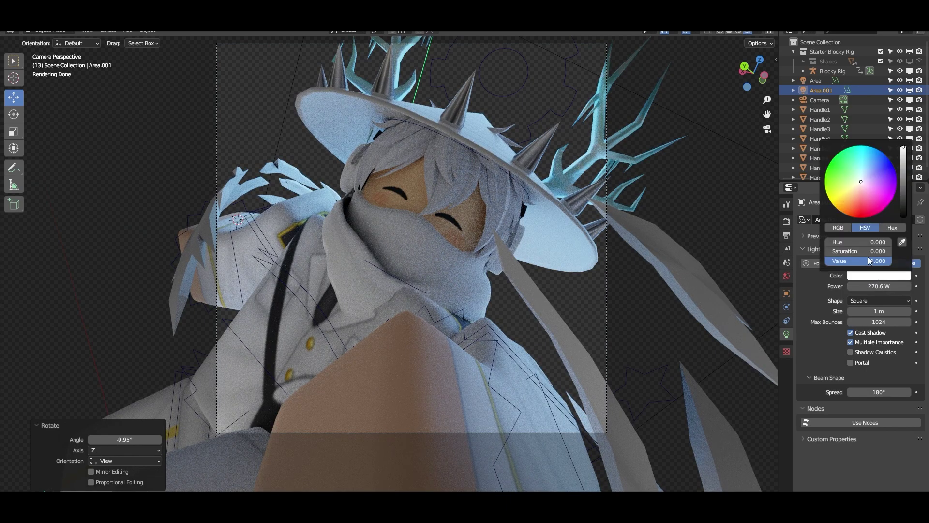
left_click(862, 176)
left_click_drag(865, 174, 865, 173)
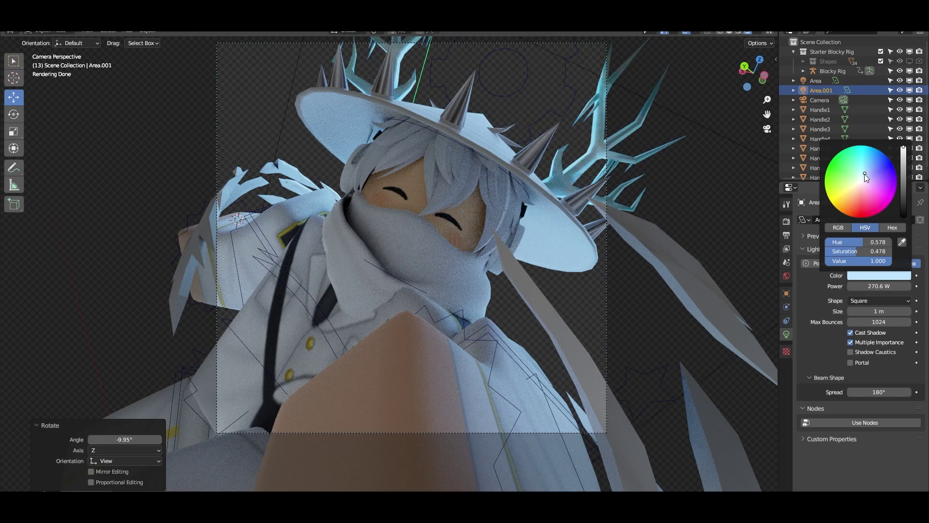
left_click_drag(864, 173, 866, 154)
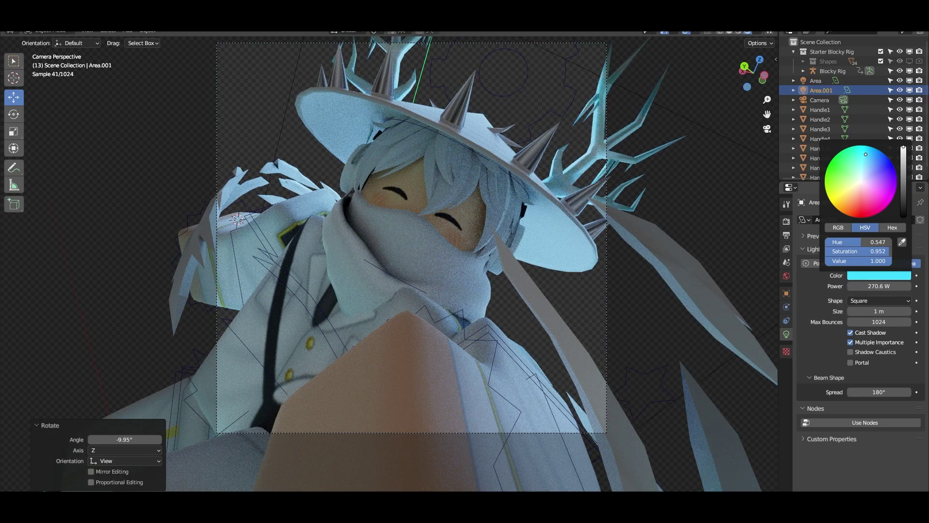
right_click(867, 154)
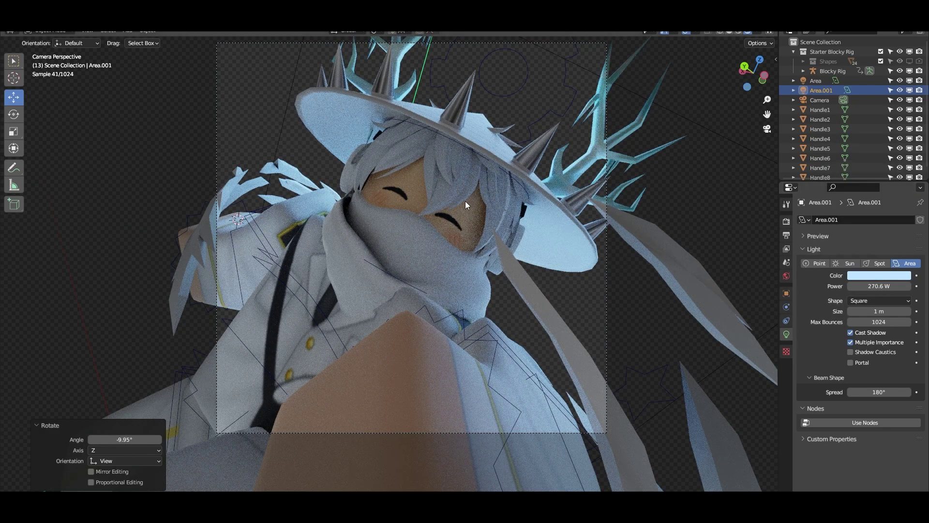
Step: Select the large blue area light and shift its color to a more cyan sky blue, then return to the camera view
scroll(432, 222, "down", 2)
left_click(484, 108)
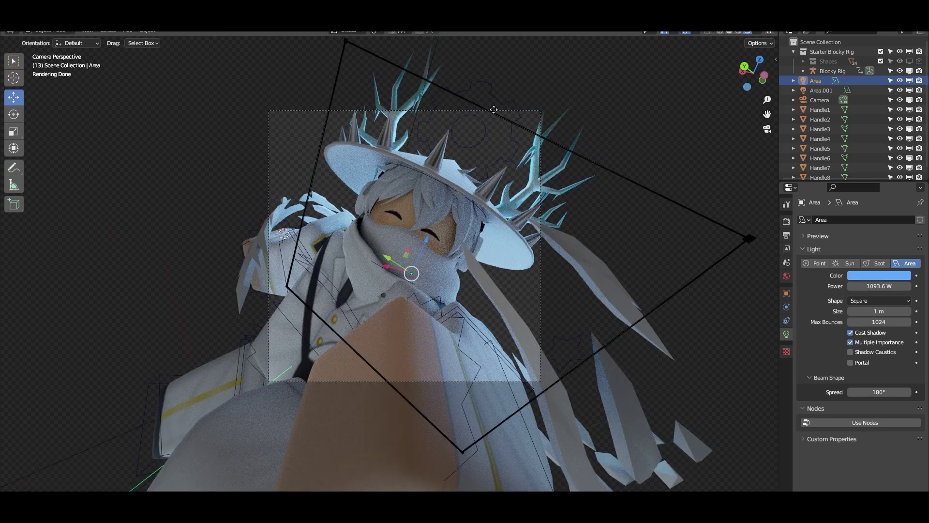
scroll(535, 170, "up", 2)
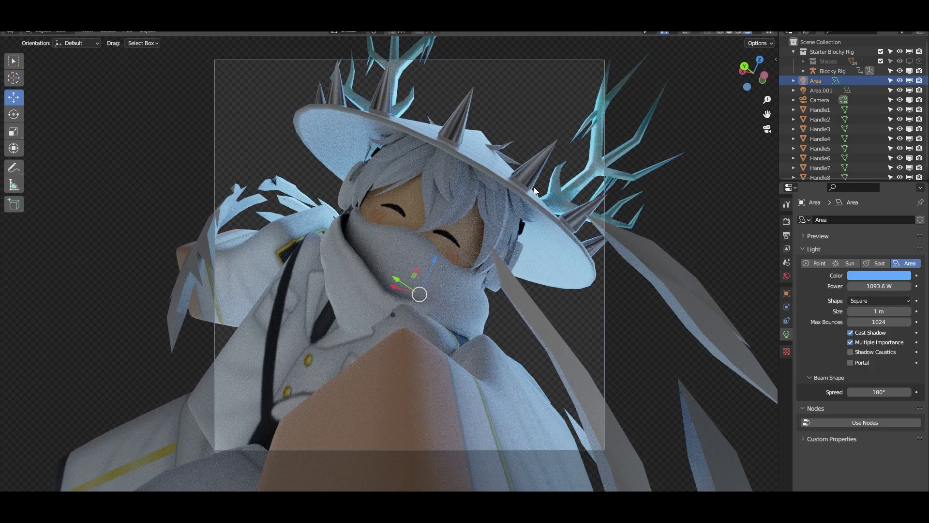
left_click(685, 31)
scroll(574, 264, "down", 3)
middle_click_drag(573, 264, 543, 240)
scroll(543, 241, "down", 4)
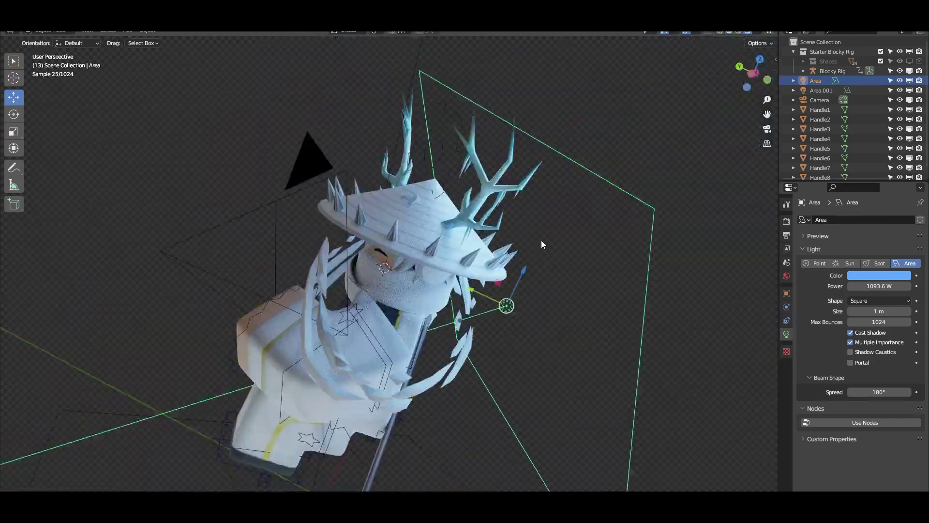
scroll(542, 239, "down", 3)
left_click(879, 275)
left_click(874, 156)
key("KP_0")
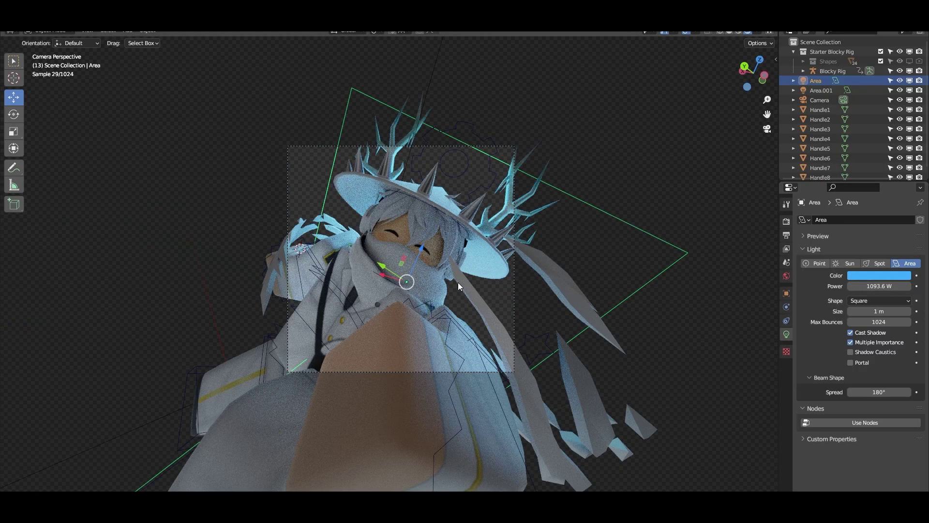
Step: Lower the roughness of the Handle7 shards' material slightly, and set the hat's material to metallic 0.553 and roughness 0.360
left_click(247, 204)
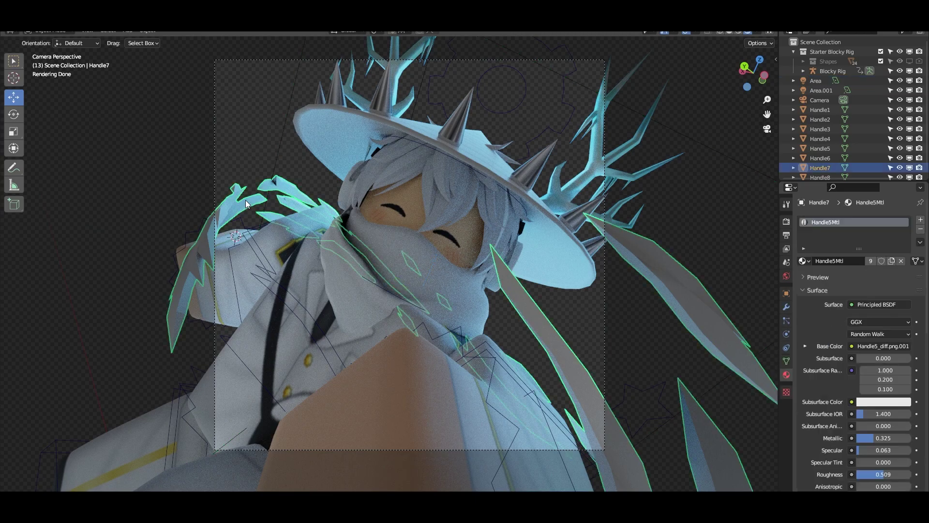
left_click_drag(879, 476, 870, 477)
left_click(341, 176)
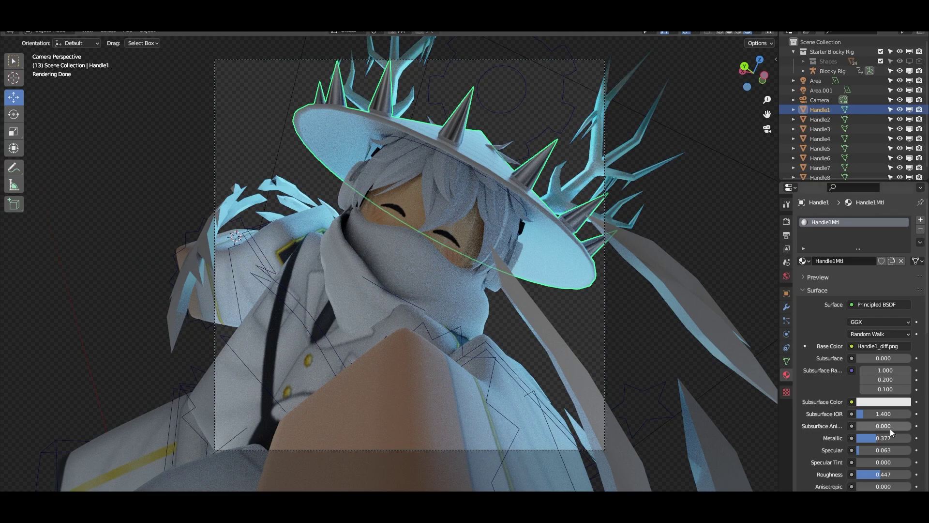
left_click_drag(881, 438, 886, 439)
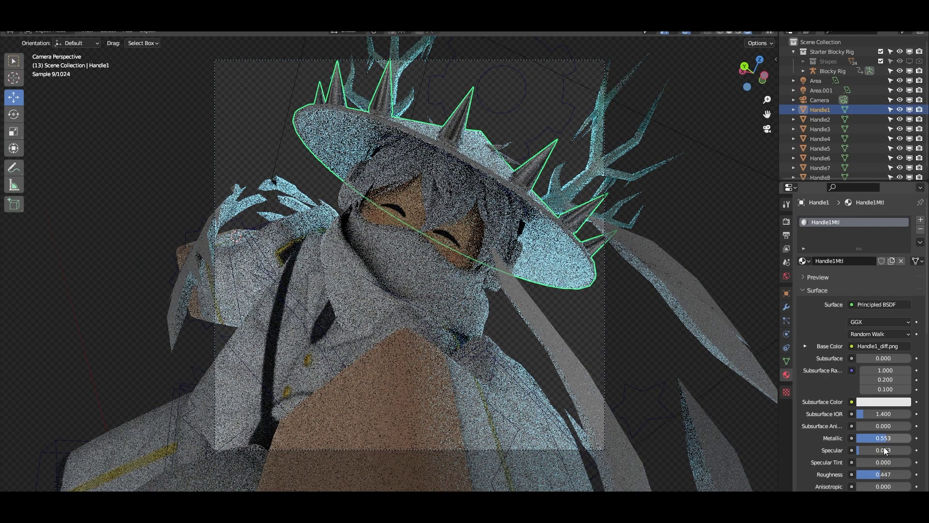
left_click_drag(884, 474, 879, 474)
left_click(237, 126)
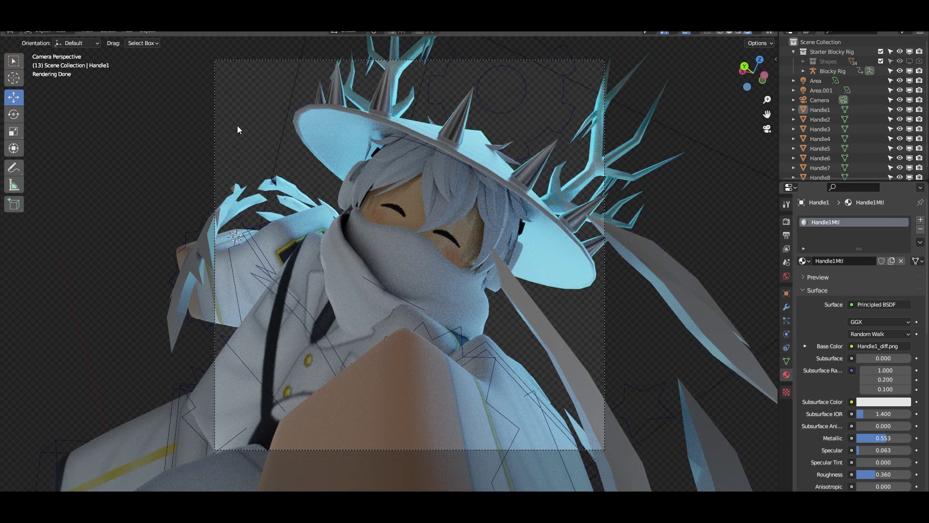
scroll(423, 241, "up", 8)
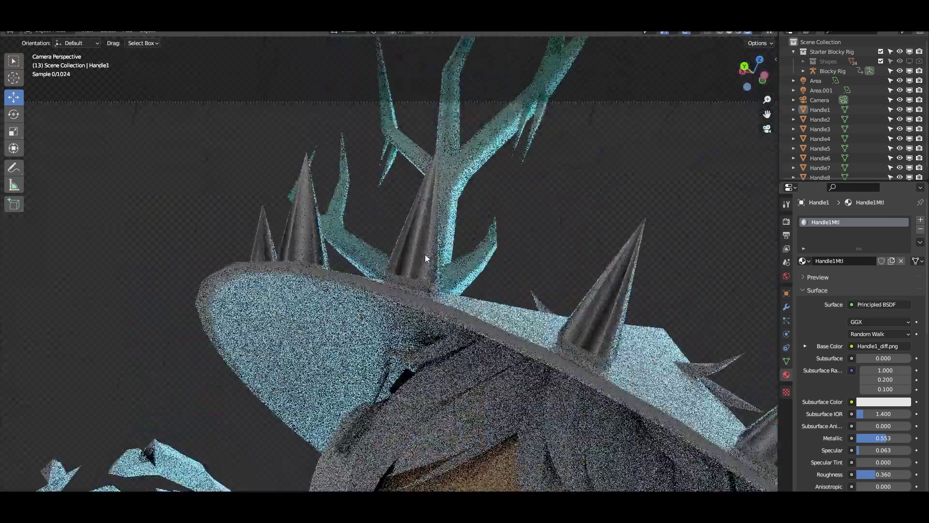
scroll(407, 274, "down", 10)
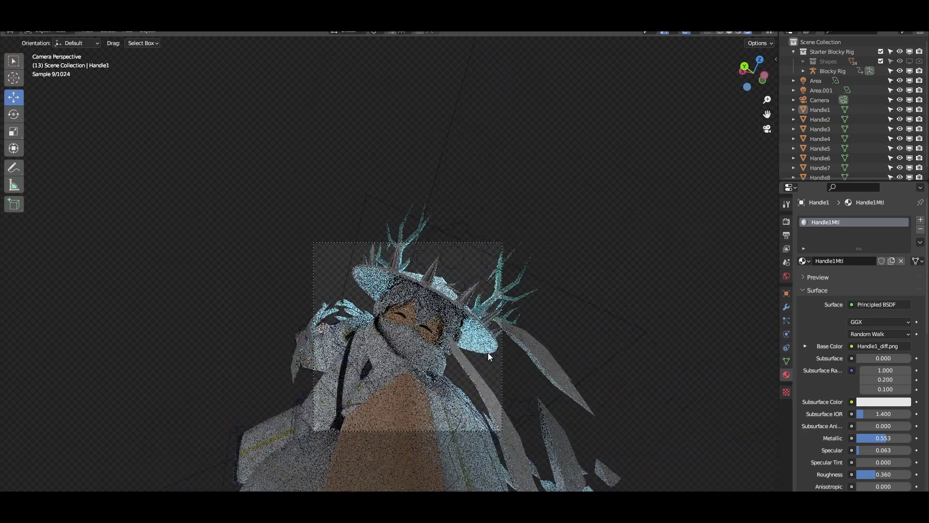
scroll(487, 352, "up", 5)
Step: Try the Raw view transform with a gamma of 1.719 in the color management settings
left_click(544, 312)
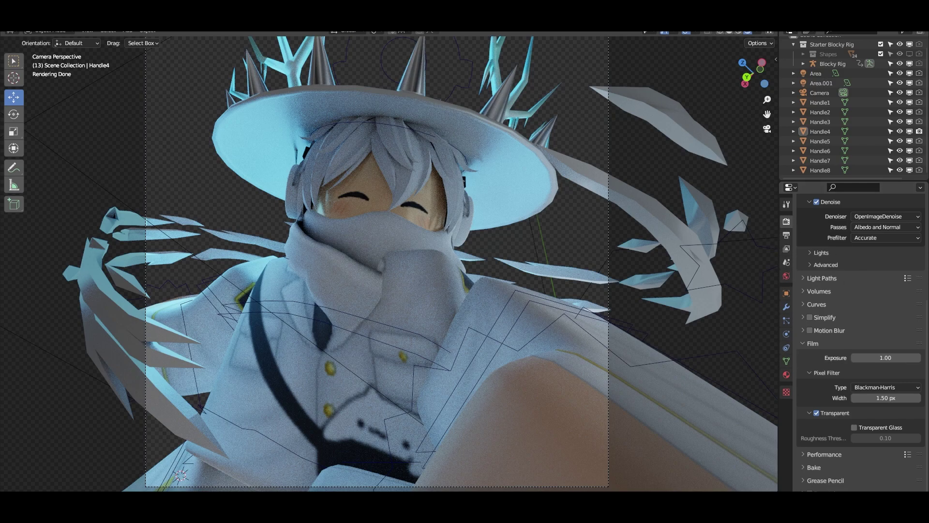
scroll(862, 339, "down", 5)
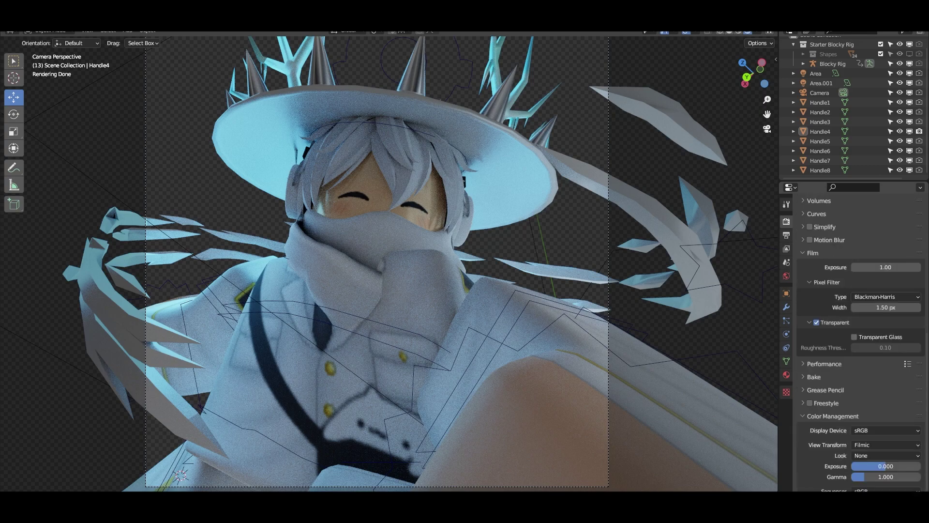
left_click(871, 444)
left_click(884, 478)
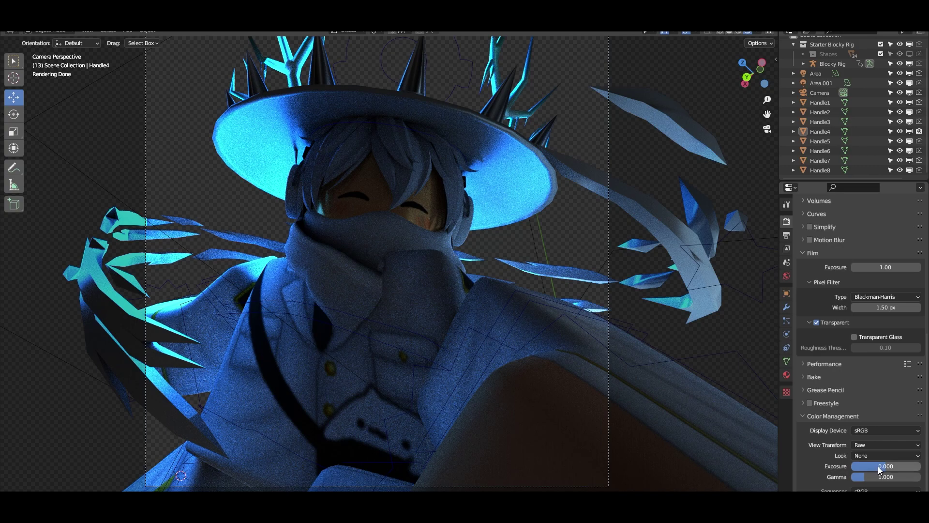
left_click_drag(875, 476, 893, 477)
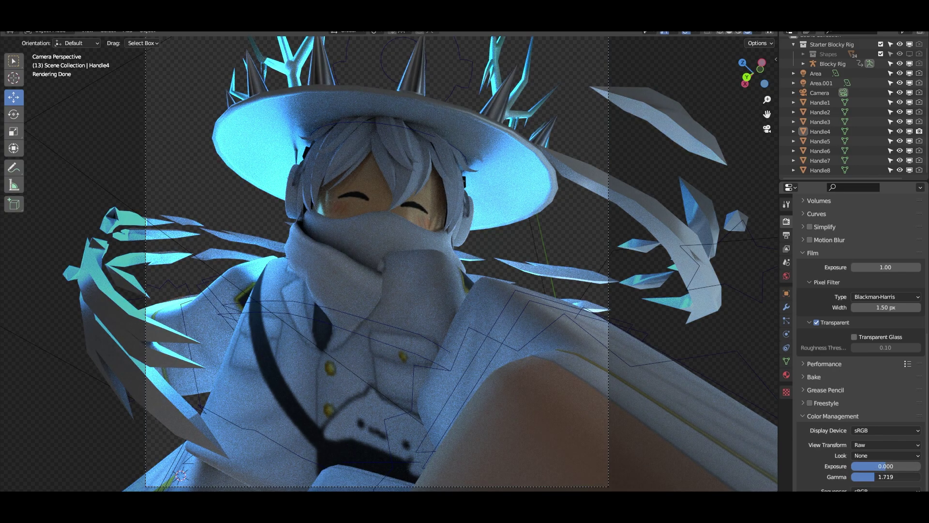
left_click_drag(886, 465, 887, 466)
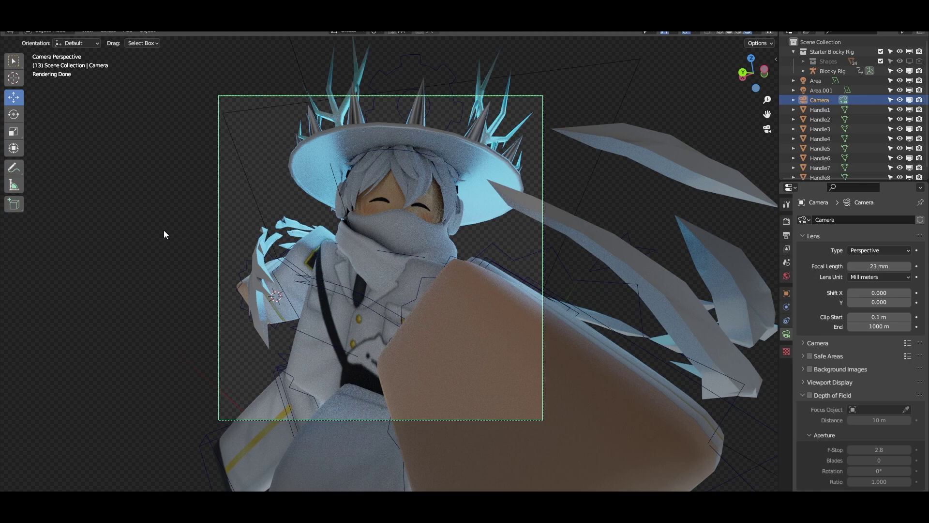
Step: View the rendered image of the character up close and close it again
left_click(57, 19)
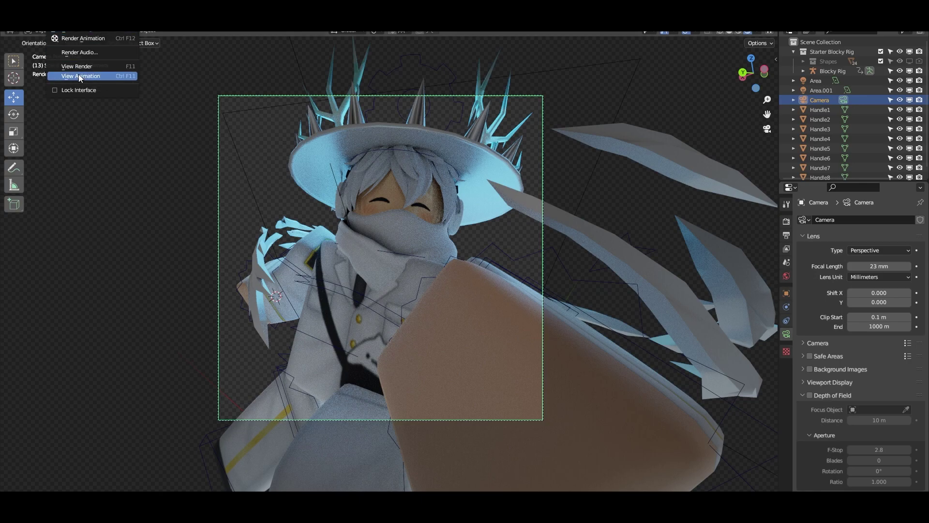
left_click(85, 68)
scroll(186, 244, "up", 1)
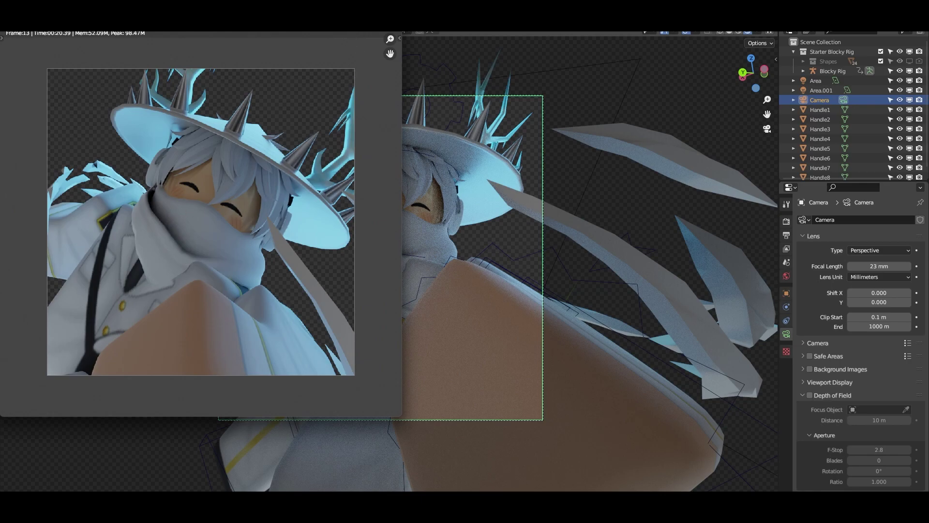
key("Escape")
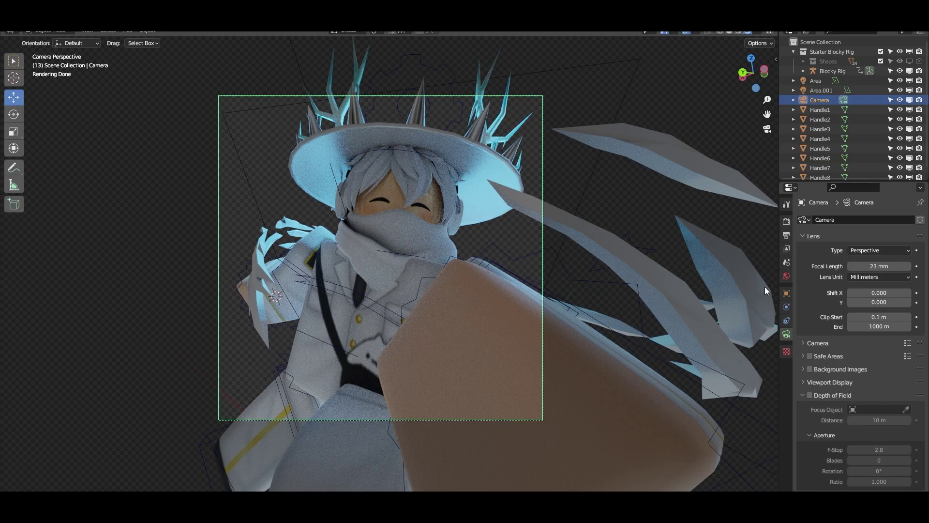
Step: Select the character rig's master bone and rotate it 4.49° about the global Z axis
key("shift+grave")
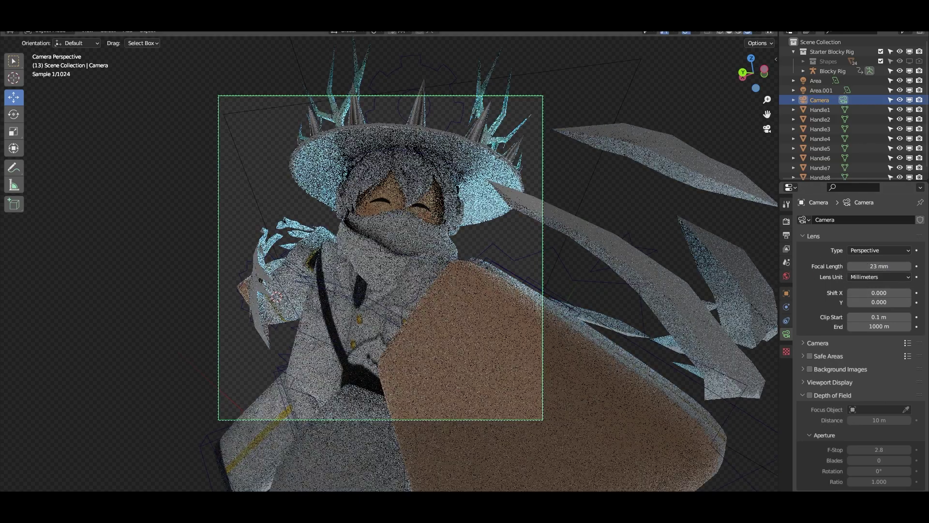
scroll(420, 280, "down", 3)
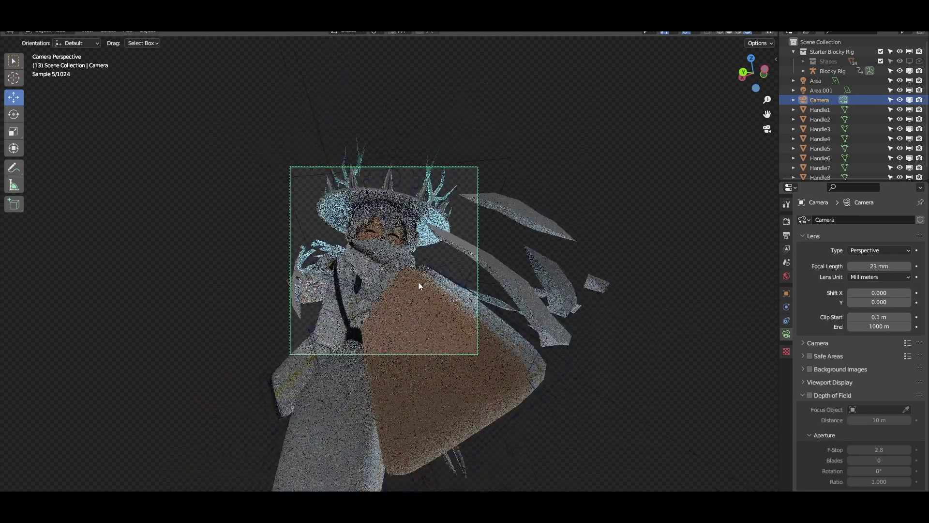
scroll(420, 280, "down", 2)
left_click(283, 447)
key("r")
key("z")
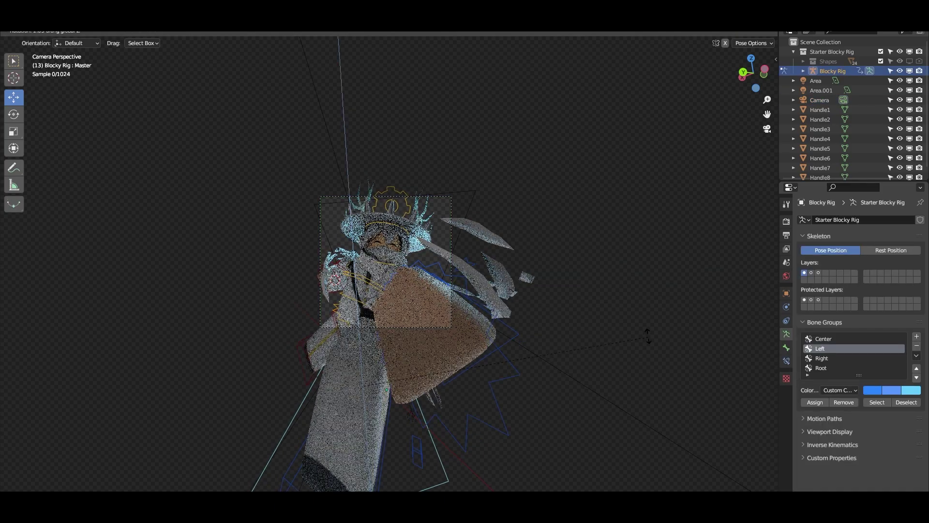
left_click(493, 292)
Step: Move the master bone about -0.050, -0.054 and -0.035 m in X, Y and Z, and trackball-rotate it 1.72° and -9.74°
scroll(475, 260, "up", 5)
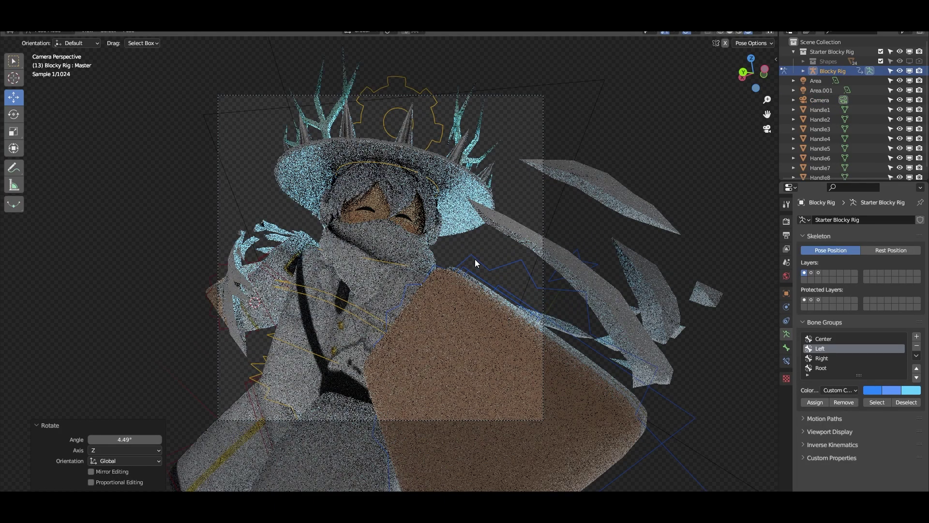
key("g")
left_click(480, 261)
key("r")
key("r")
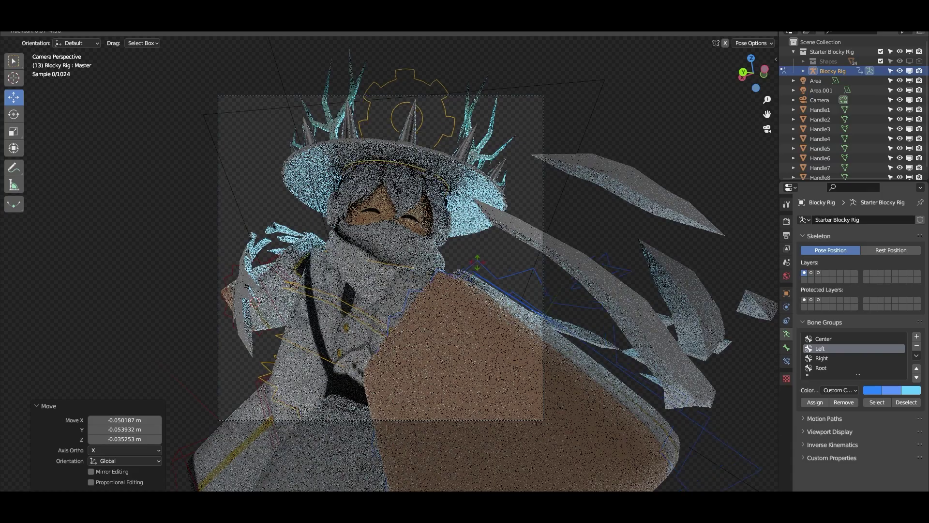
left_click(466, 264)
Step: Move the master bone about -0.493 m along the global Y axis and return to the camera view
scroll(465, 264, "down", 1)
middle_click_drag(466, 265, 406, 277)
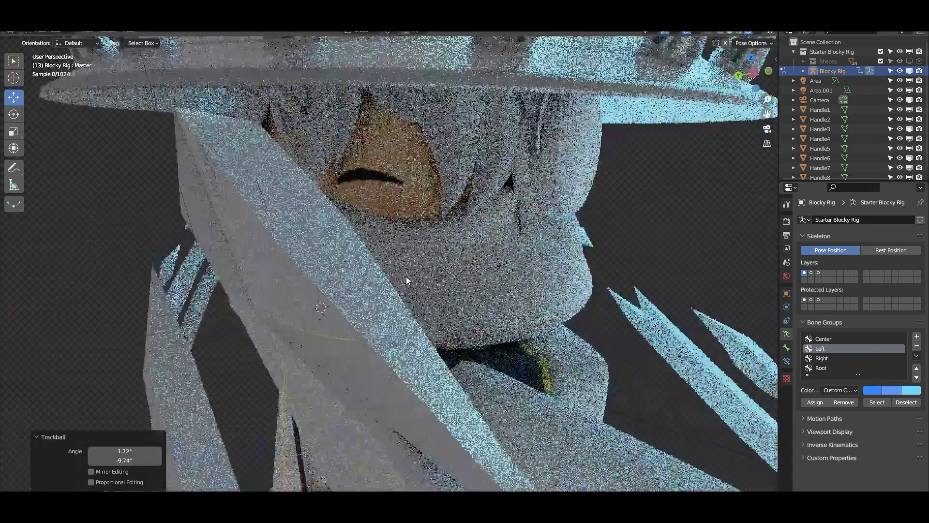
scroll(358, 283, "down", 8)
key("g")
key("y")
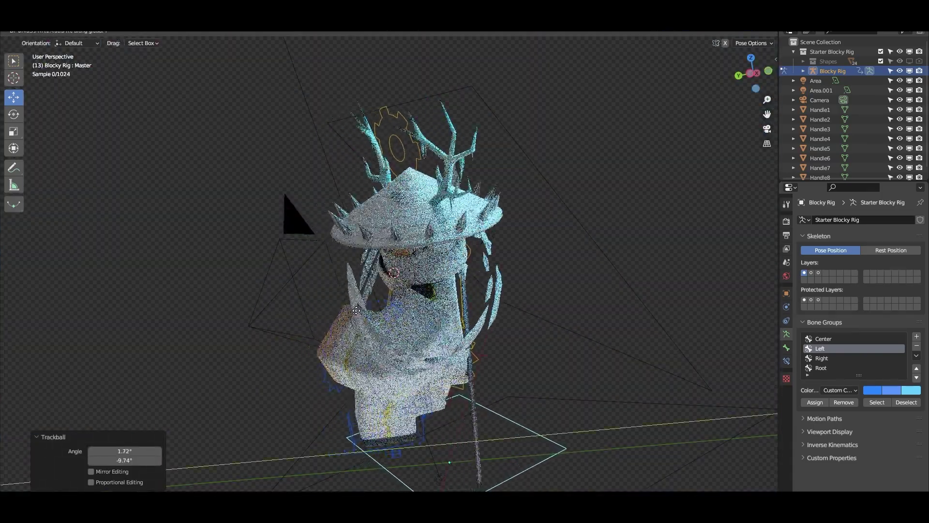
left_click(356, 310)
key("KP_0")
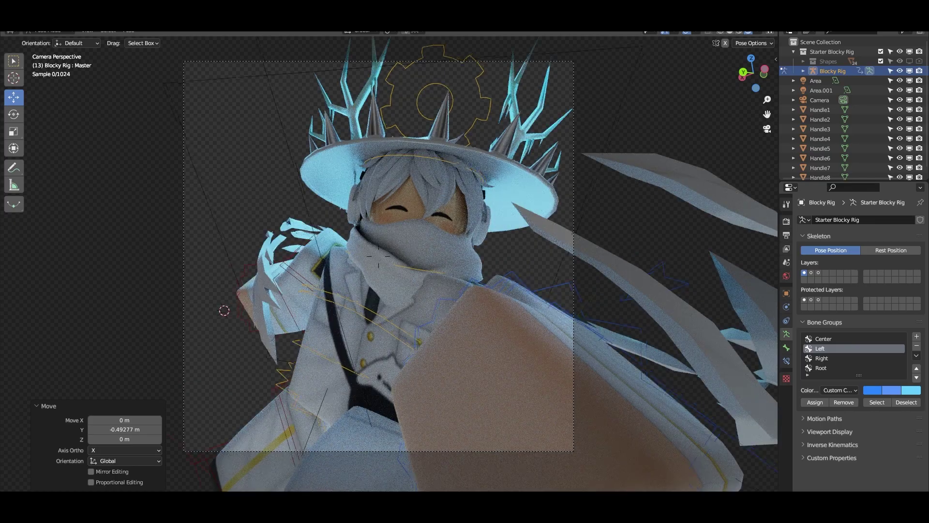
Step: Reframe the character by flying the camera, and rotate the camera 9.19° about its view axis
key("w")
left_click(474, 288)
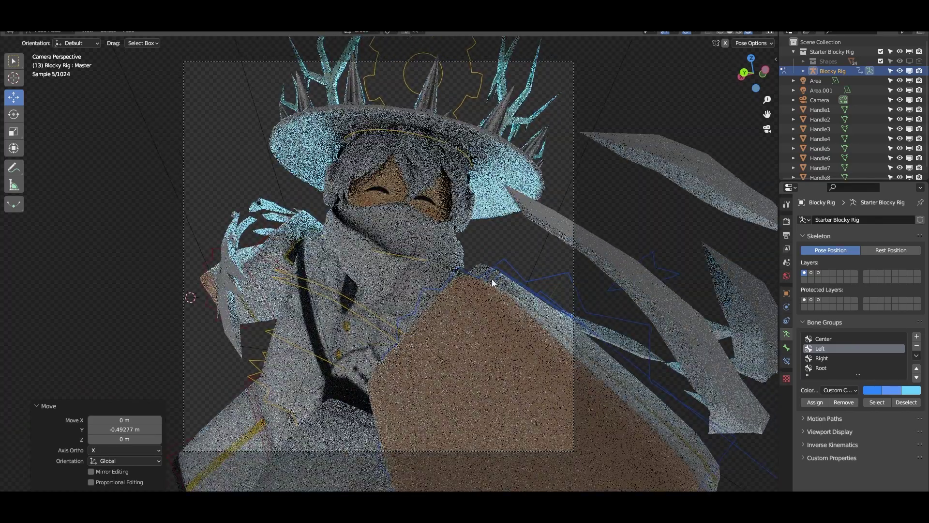
left_click(573, 172)
left_click(574, 151)
key("r")
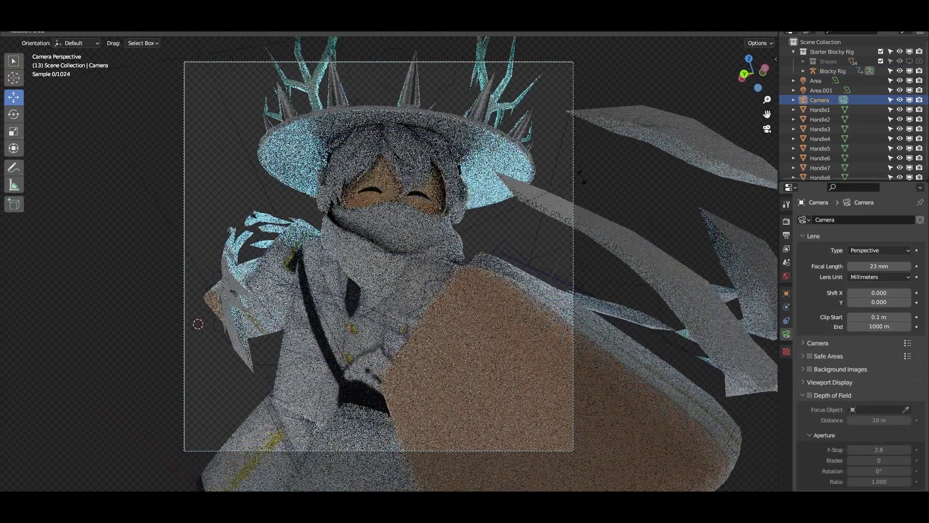
left_click(582, 181)
key("d")
left_click(583, 182)
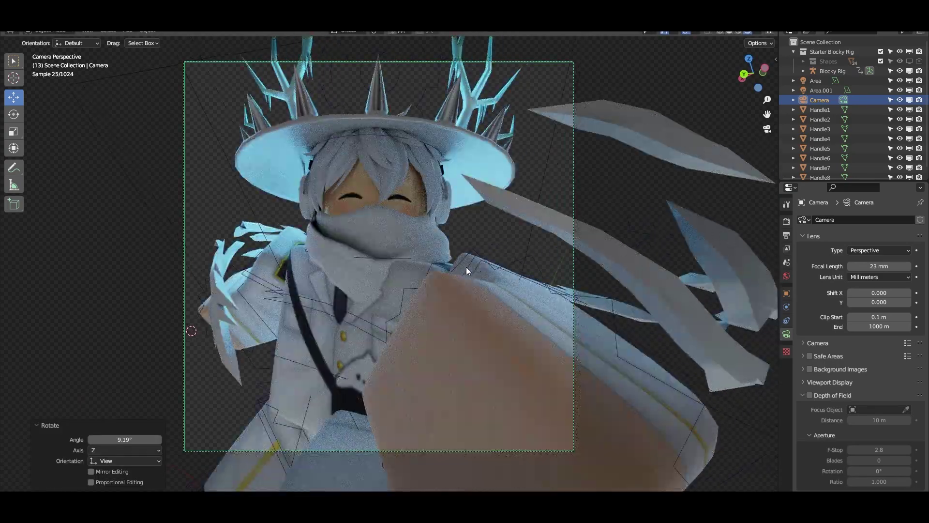
Step: Rotate the left upper arm bone by trackball 10.9° and 1.15°, adjust its angle in the view, and finish with a 1.72° and 1.72° trackball rotation
left_click(476, 263)
key("r")
key("r")
left_click(478, 271)
key("r")
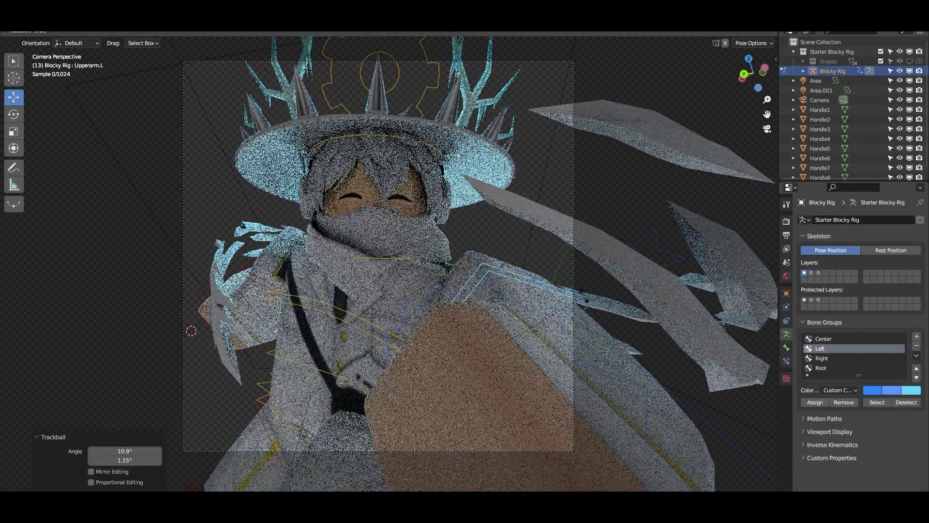
left_click(585, 294)
key("r")
key("r")
left_click(585, 293)
middle_click_drag(529, 272, 530, 278, "shift")
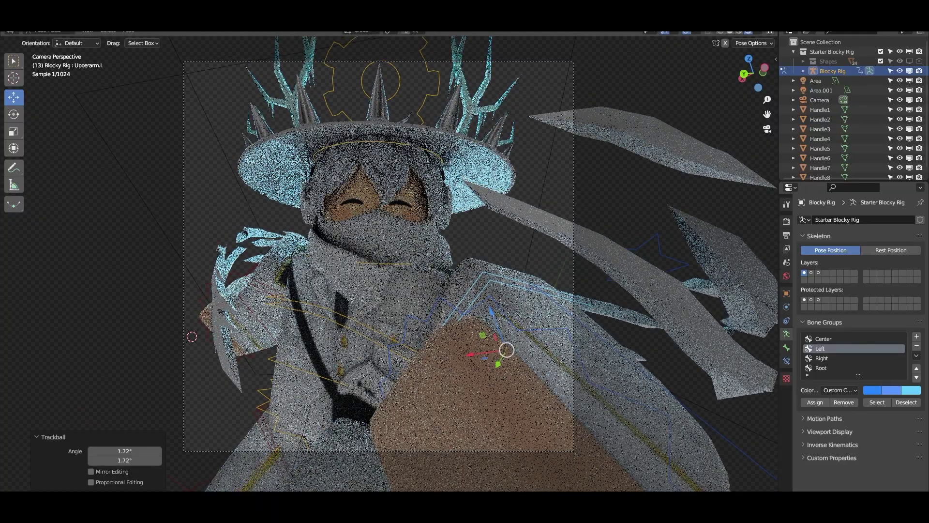
Step: Rotate the camera 11.3° about its view axis and fly it to reframe the character
left_click(574, 203)
key("r")
left_click(574, 232)
key("shift+grave")
key("a")
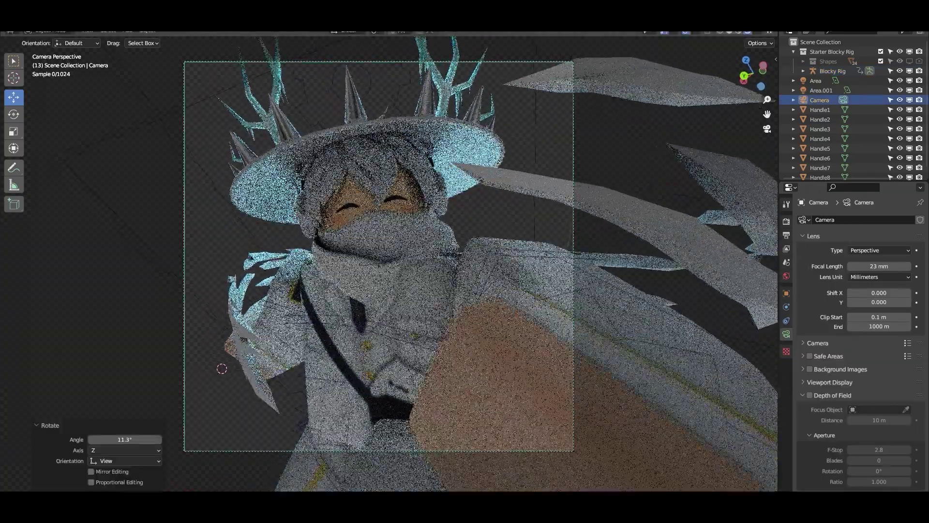
key("w")
key("s")
left_click(573, 228)
Step: Rotate the camera 1.99° about its view axis and fly it sideways to adjust the character's framing
key("r")
left_click(656, 248)
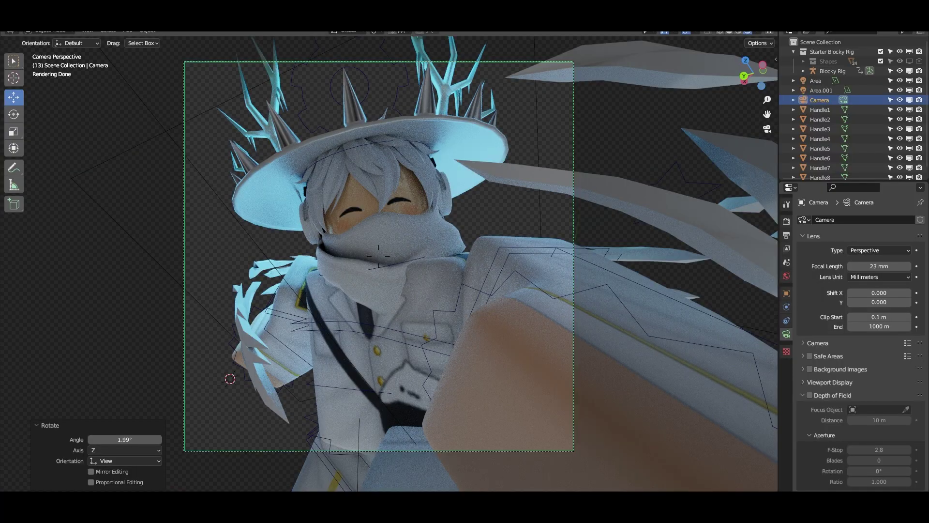
key("a")
left_click(239, 338)
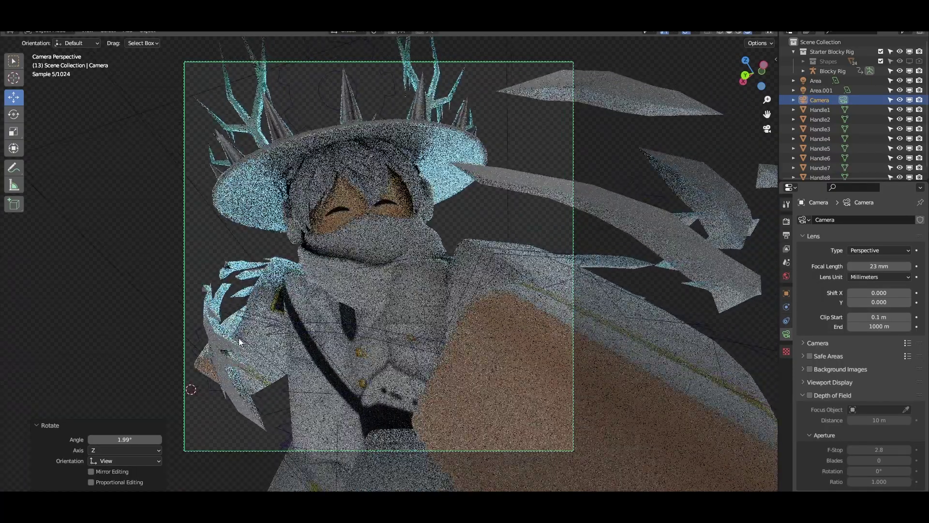
Step: Trackball-rotate the right arm bone and adjust the camera's rotation around the character
left_click(247, 313)
key("r")
key("r")
left_click(250, 309)
left_click(572, 259)
key("r")
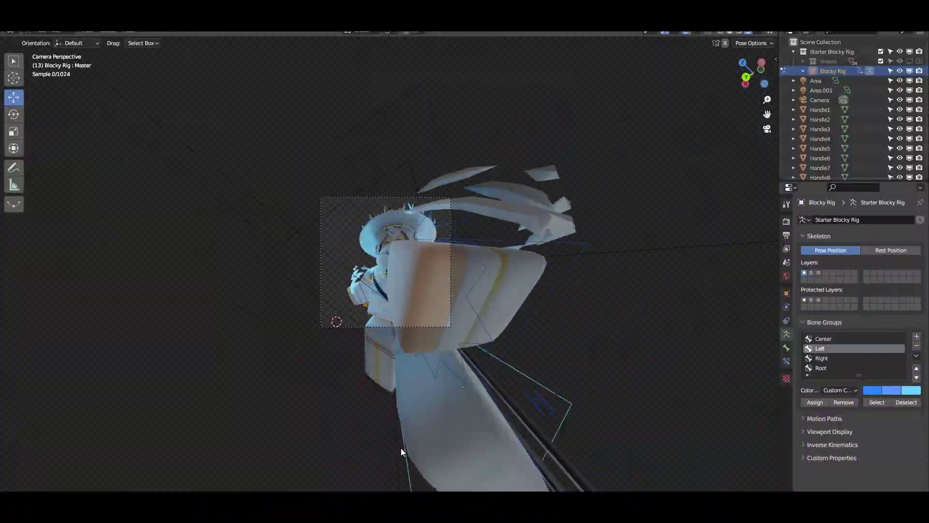
Step: Move the master bone in the zoomed-out camera view and rotate it 16.3° about the view axis
left_click(401, 448)
key("g")
left_click(353, 457)
key("r")
left_click(521, 373)
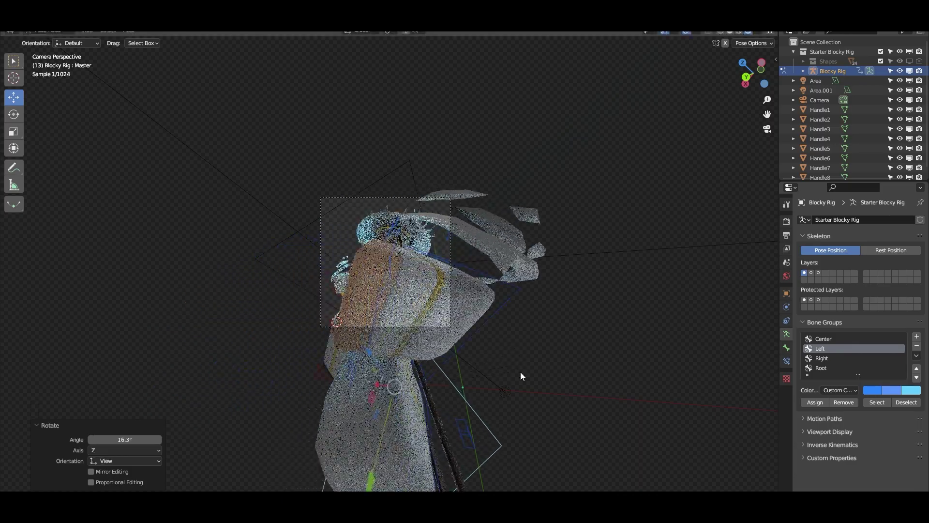
Step: Trackball-rotate the master bone and move it about 0.460, 0.087 and -0.784 m in X, Y and Z
key("r")
key("r")
left_click(523, 370)
key("g")
left_click(381, 315)
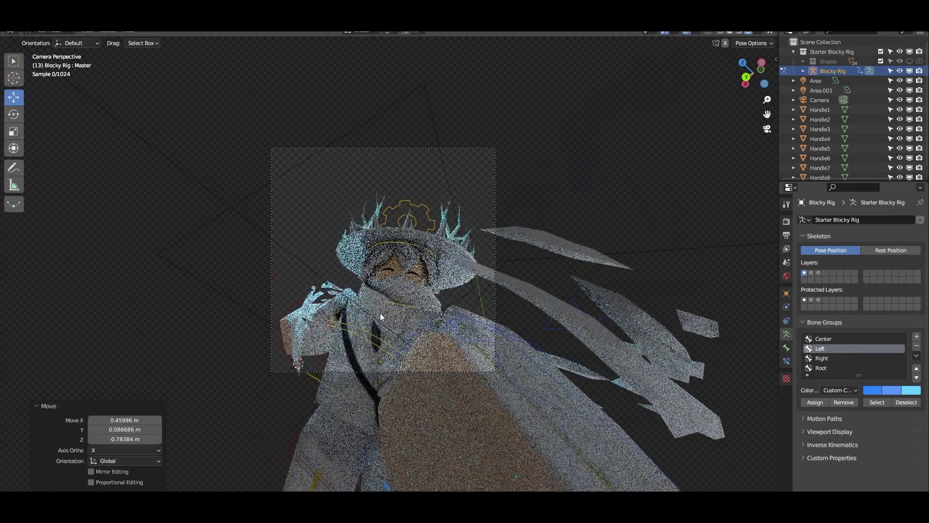
Step: Move the master bone about -0.371, -0.094 and 0.533 m in X, Y and Z, and shift it slightly once more within the frame
scroll(426, 321, "up", 2)
key("g")
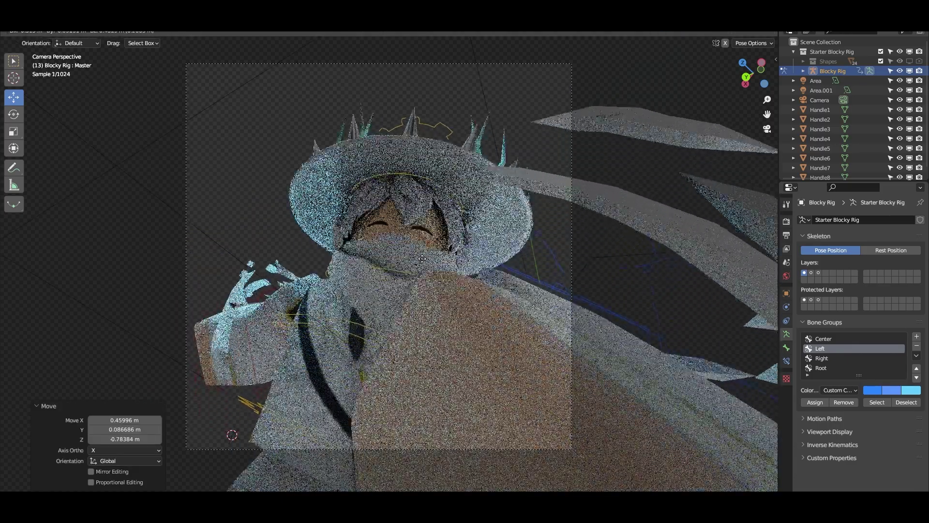
left_click(419, 254)
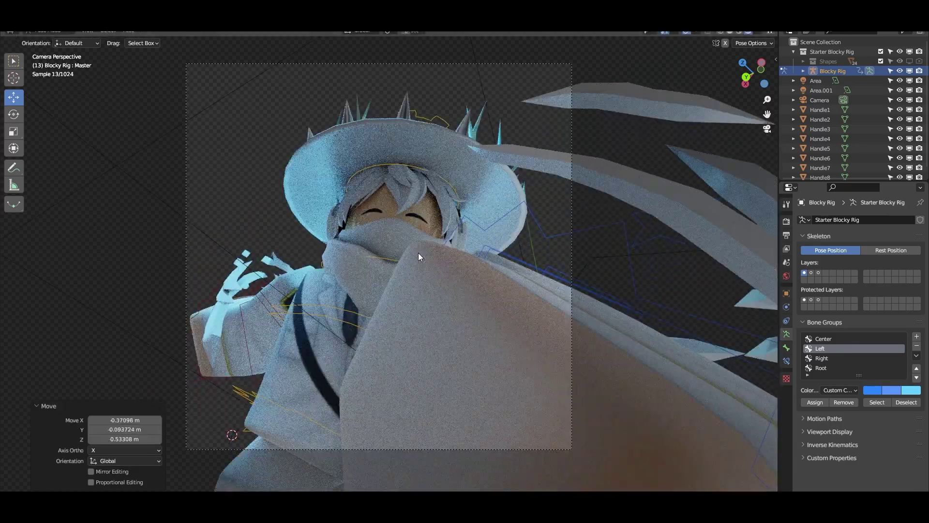
key("g")
left_click(430, 214)
Step: Trackball-rotate the head bone to change the tilt of the face and hat
left_click(371, 252)
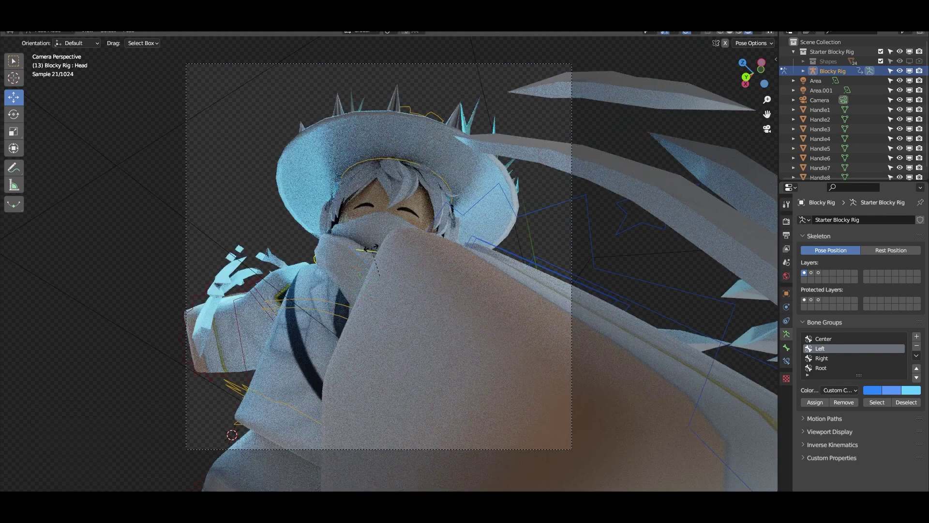
key("r")
key("r")
left_click(379, 269)
Step: Move the rig about 0.145, 0.020 and -0.276 m in X, Y and Z, and the camera about -0.012 m along its view X axis
left_click(560, 263)
middle_click_drag(560, 263, 517, 295)
scroll(517, 296, "down", 5)
left_click(498, 324)
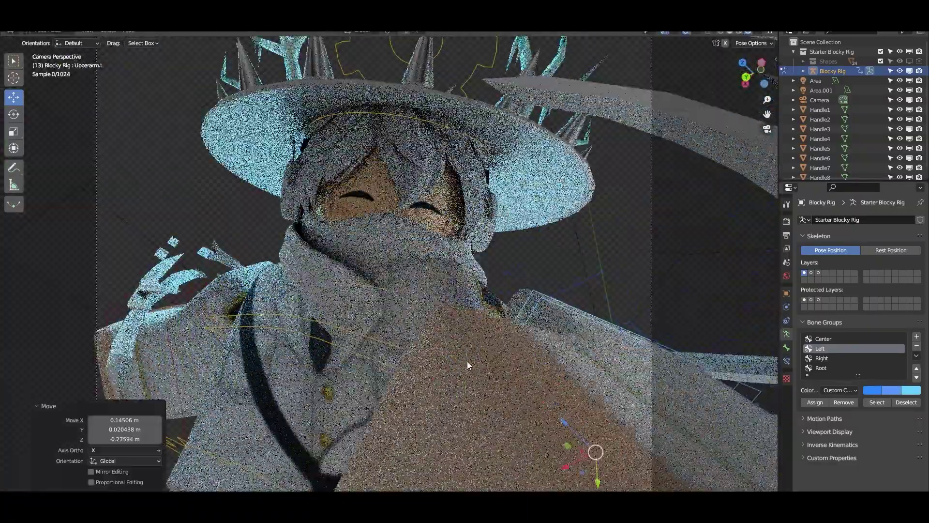
middle_click_drag(467, 361, 500, 361)
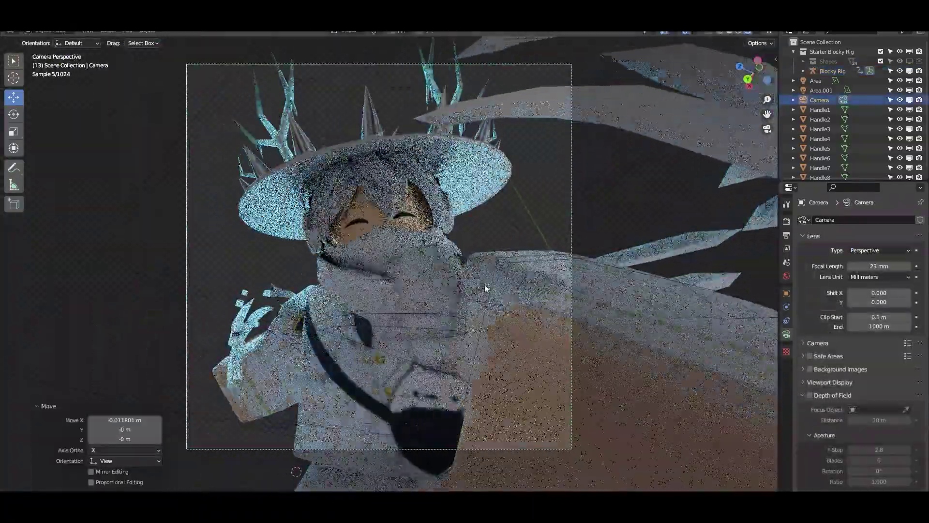
Step: Rotate the hips bone about the view axis and reposition the left foot IK bone
left_click(599, 240)
middle_click_drag(598, 241, 557, 213)
key("g")
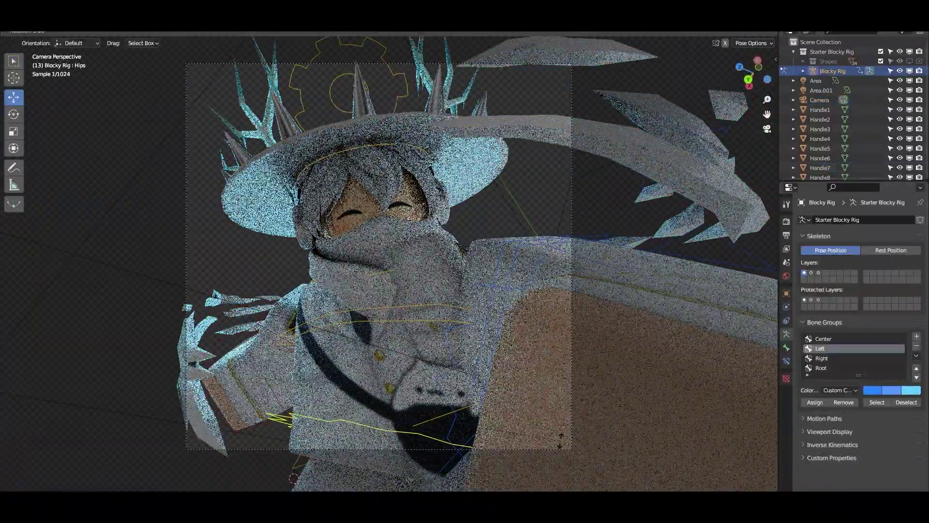
middle_click_drag(560, 440, 460, 414)
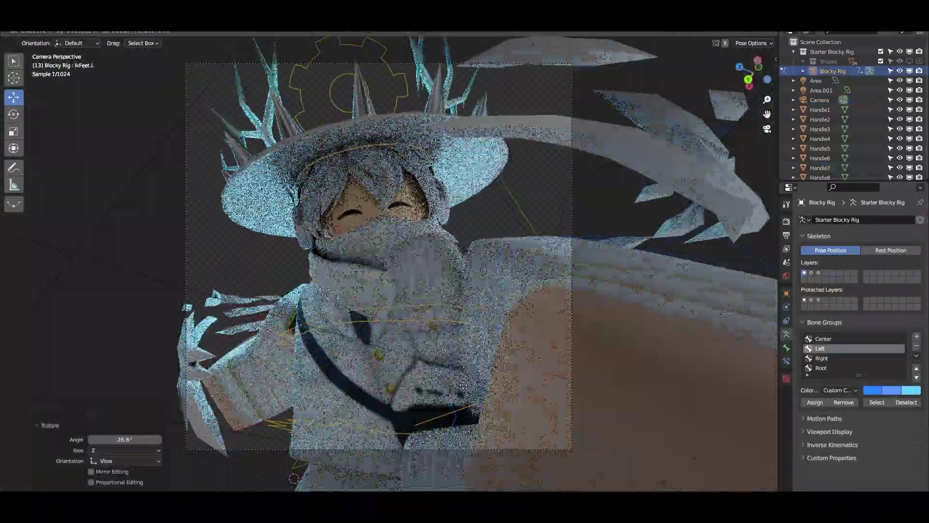
Step: Rotate the camera -0.934° about the global Z axis
scroll(475, 388, "down", 3)
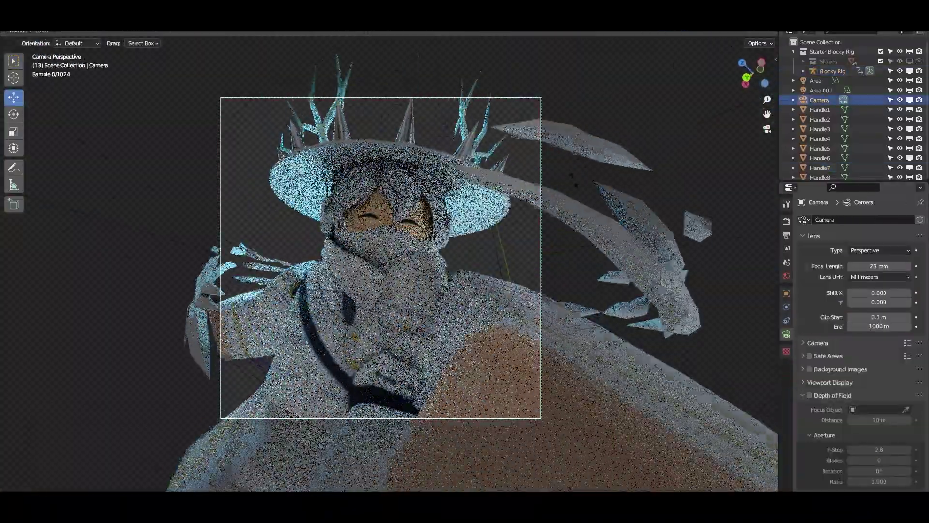
key("r")
key("z")
left_click(620, 190)
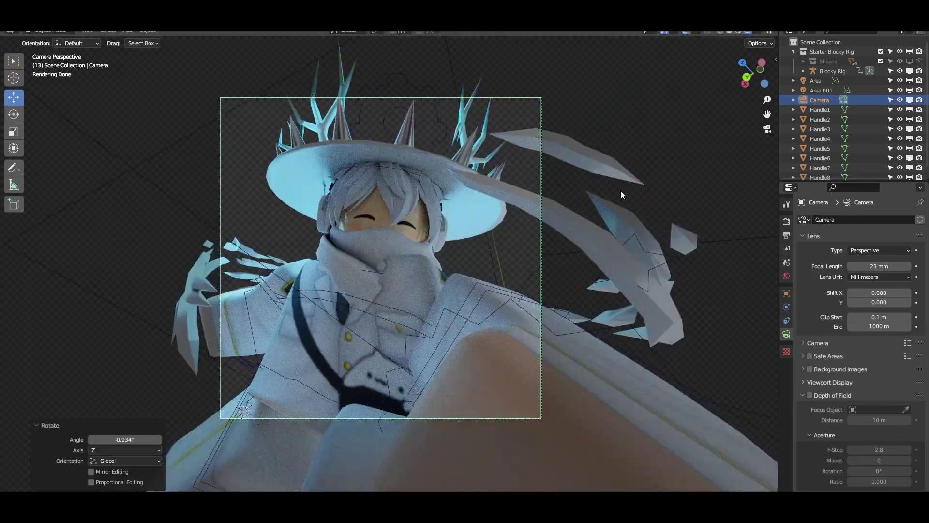
scroll(548, 276, "down", 4)
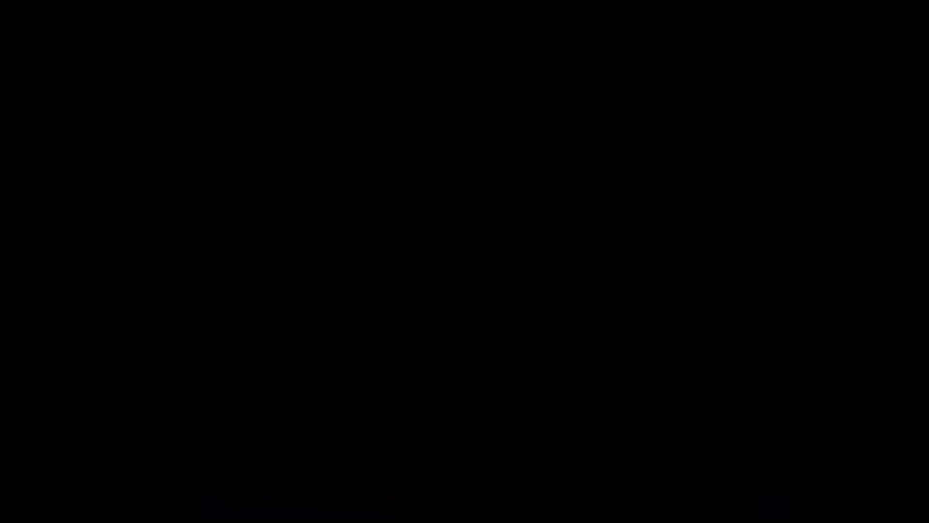